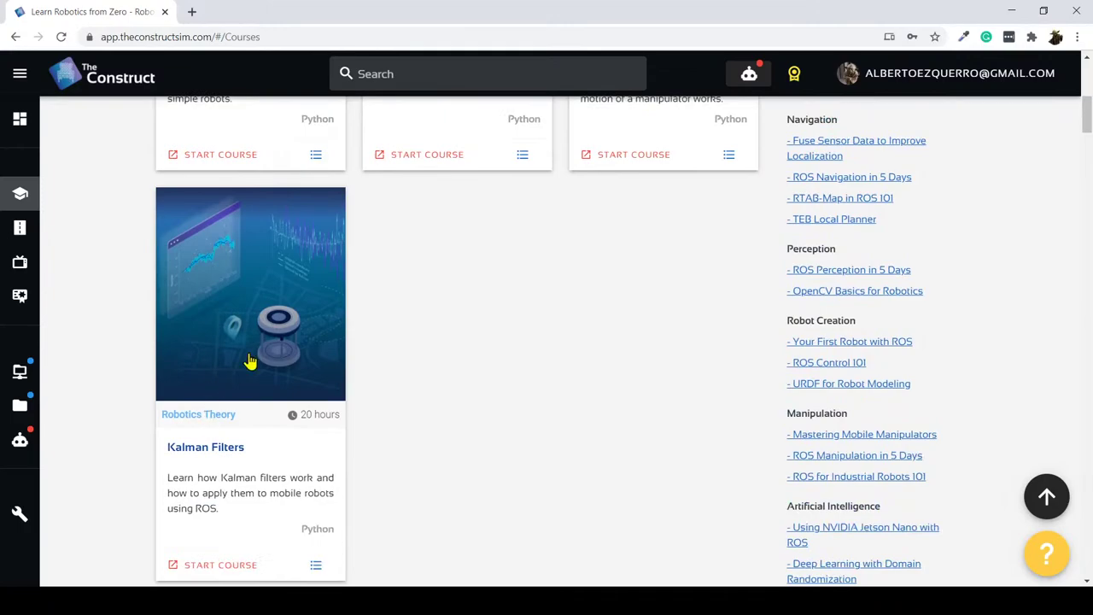
Look over the Robotics Theory courses in the Robot Ignite Academy catalogue.
scroll(249, 361, down, 2)
scroll(476, 318, up, 8)
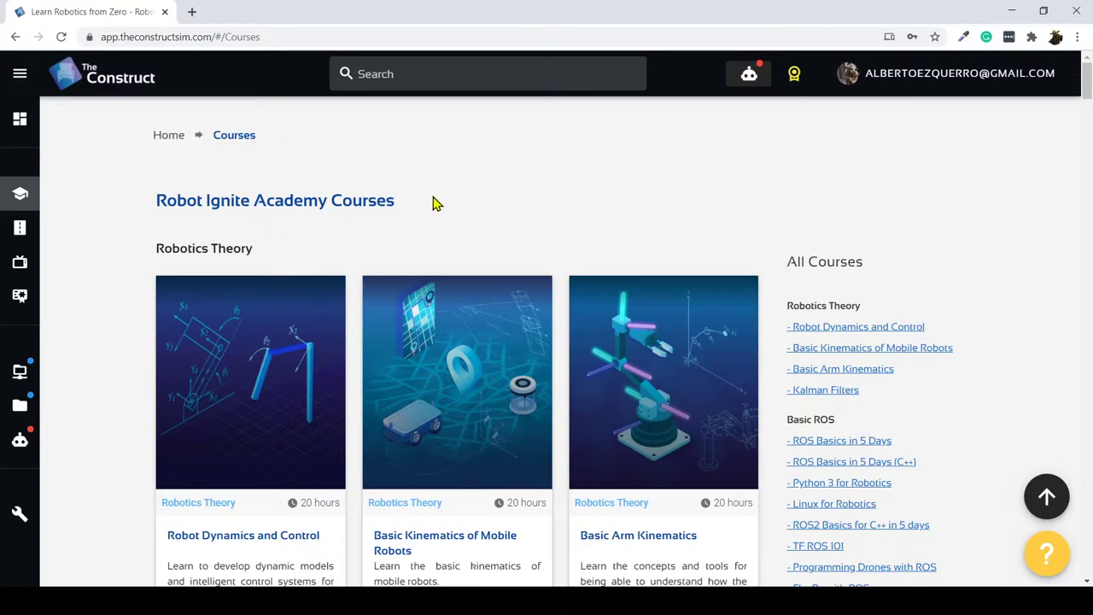
scroll(433, 193, down, 1)
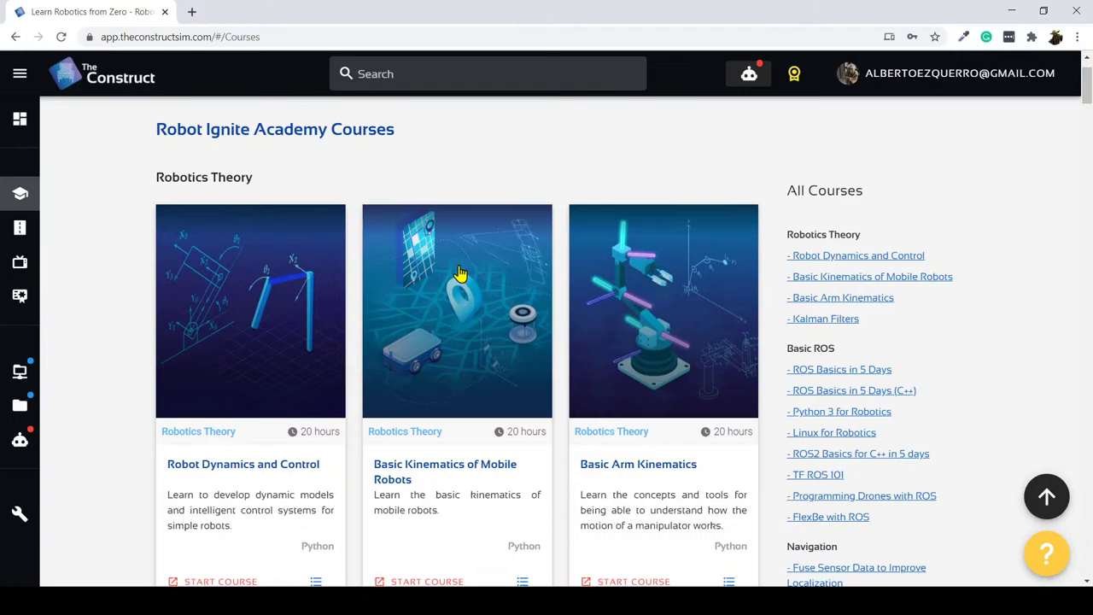
scroll(460, 273, down, 1)
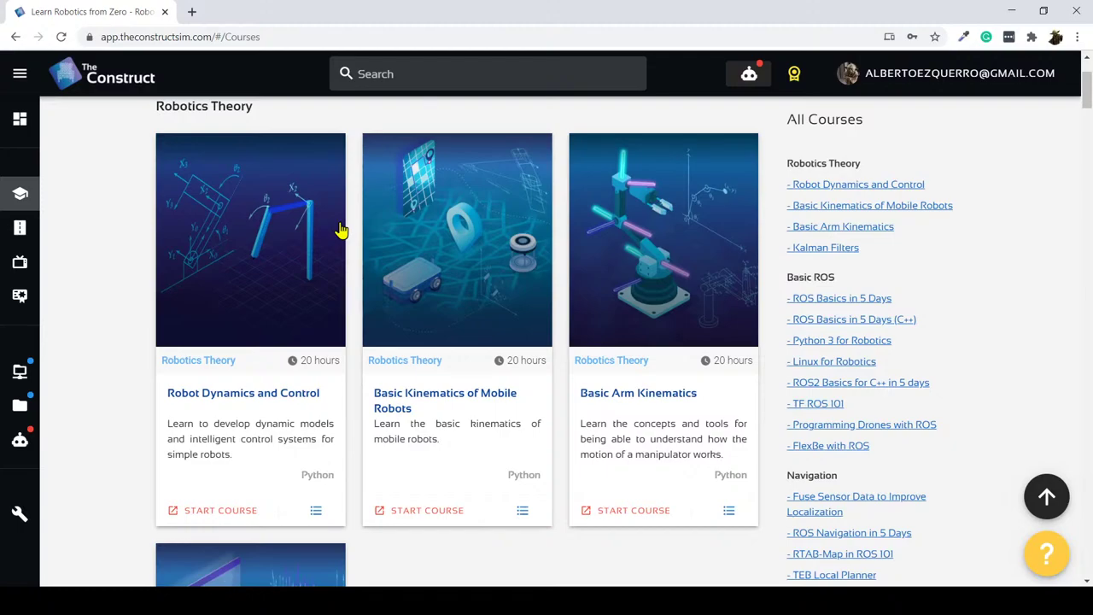
scroll(339, 231, up, 2)
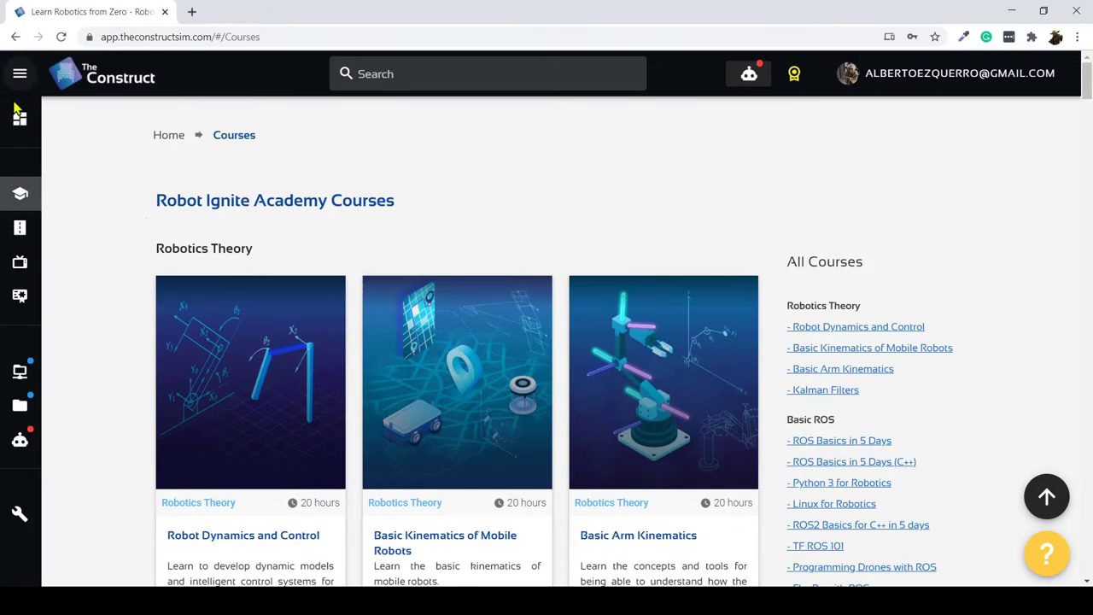
Open the My Rosjects page and examine the "ROS Developers Live Class n.108: ROS2 Action Servers" rosject card.
mouse_move(34, 180)
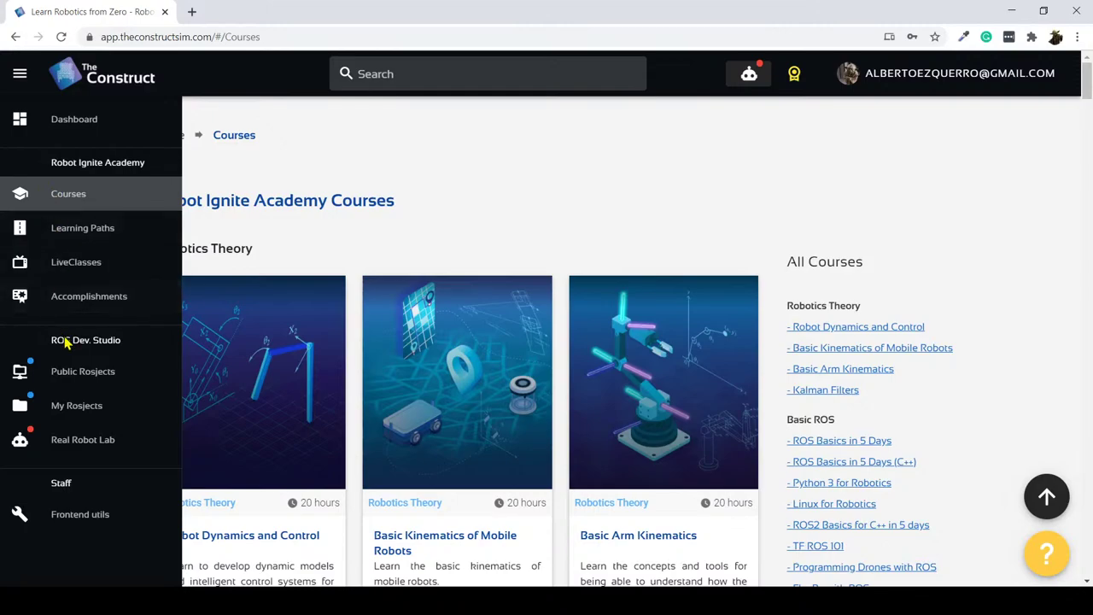
double_click(96, 339)
drag(96, 339, 57, 338)
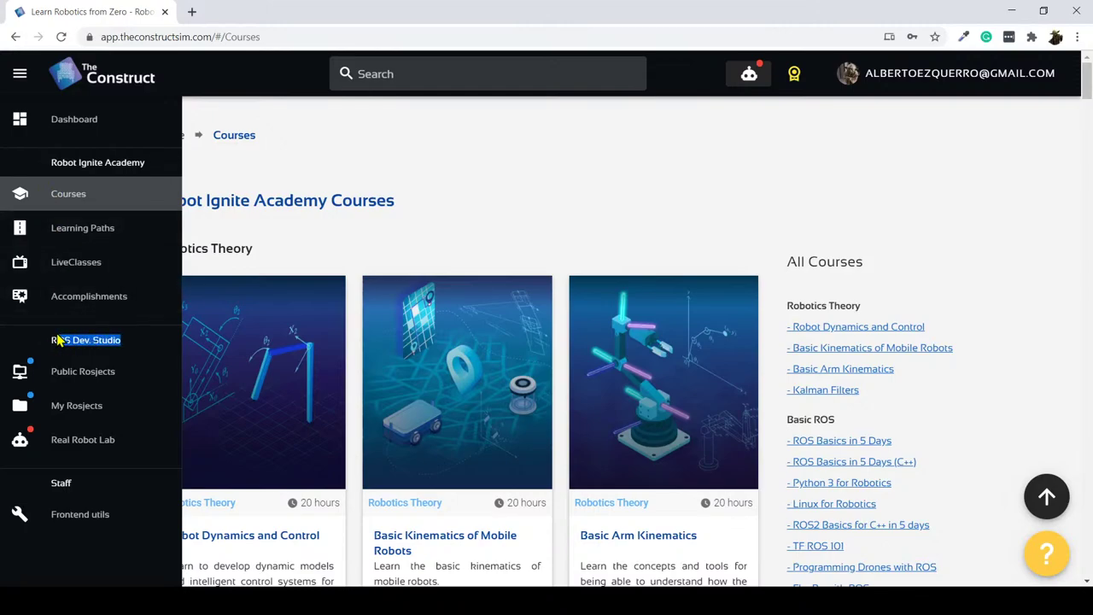
click(56, 339)
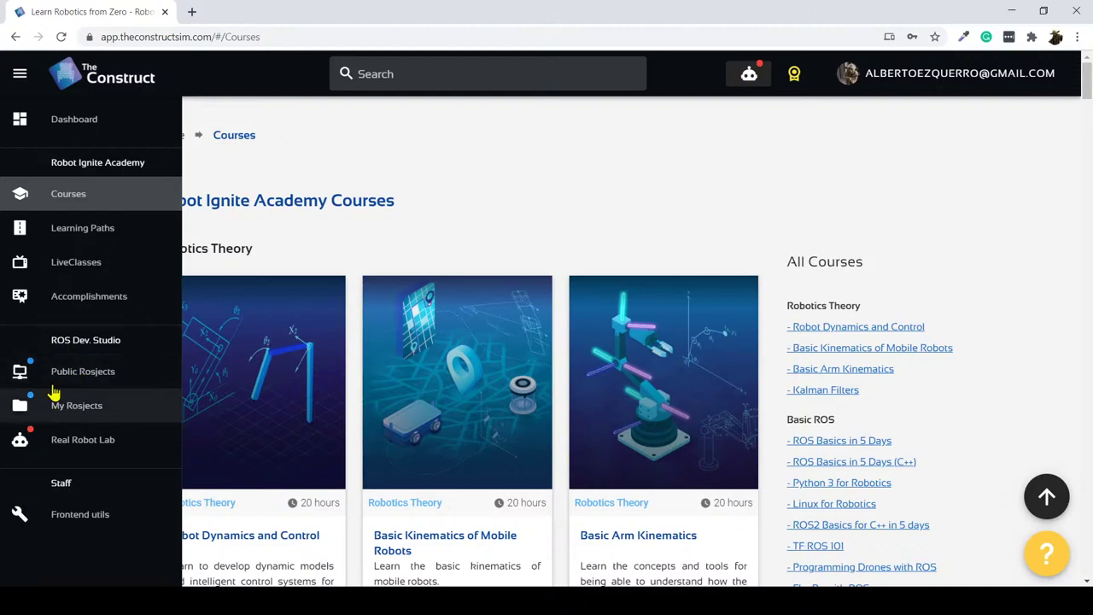
click(70, 411)
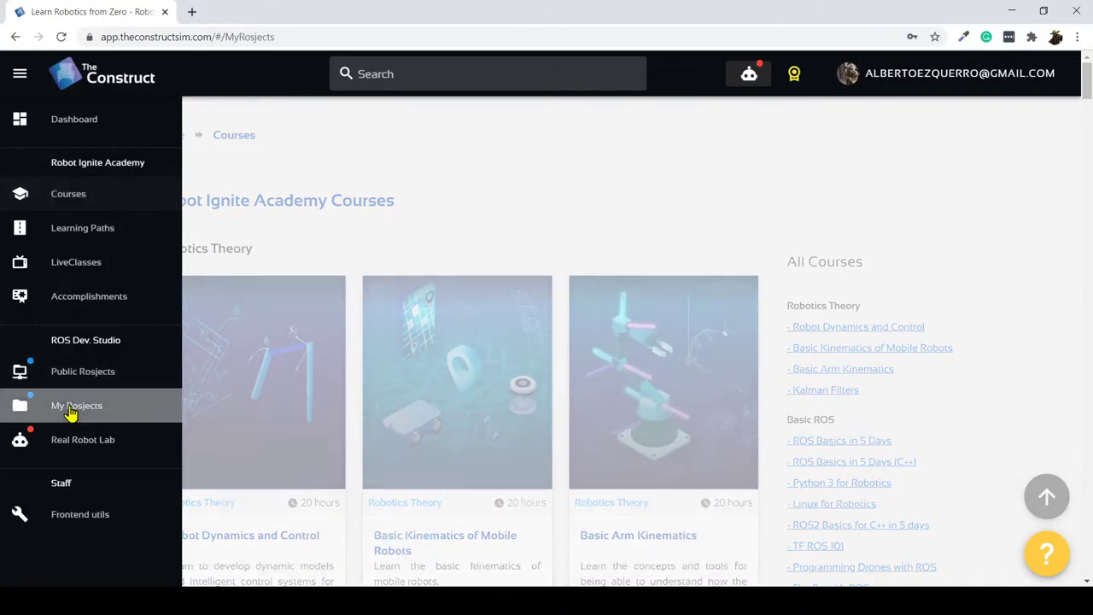
scroll(450, 405, down, 3)
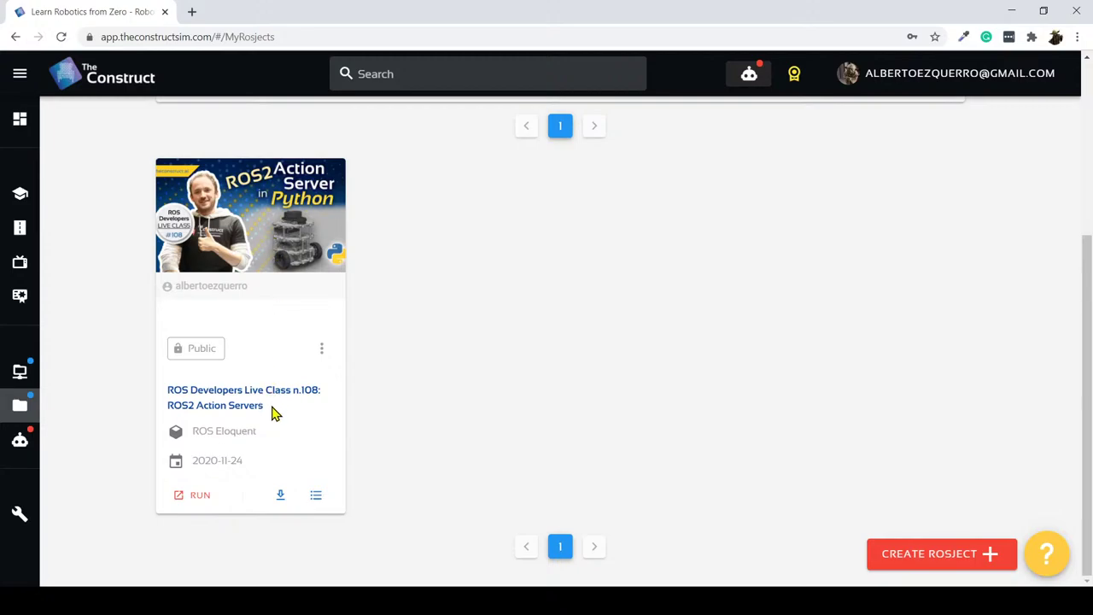
drag(273, 412, 166, 390)
click(167, 390)
scroll(265, 407, up, 2)
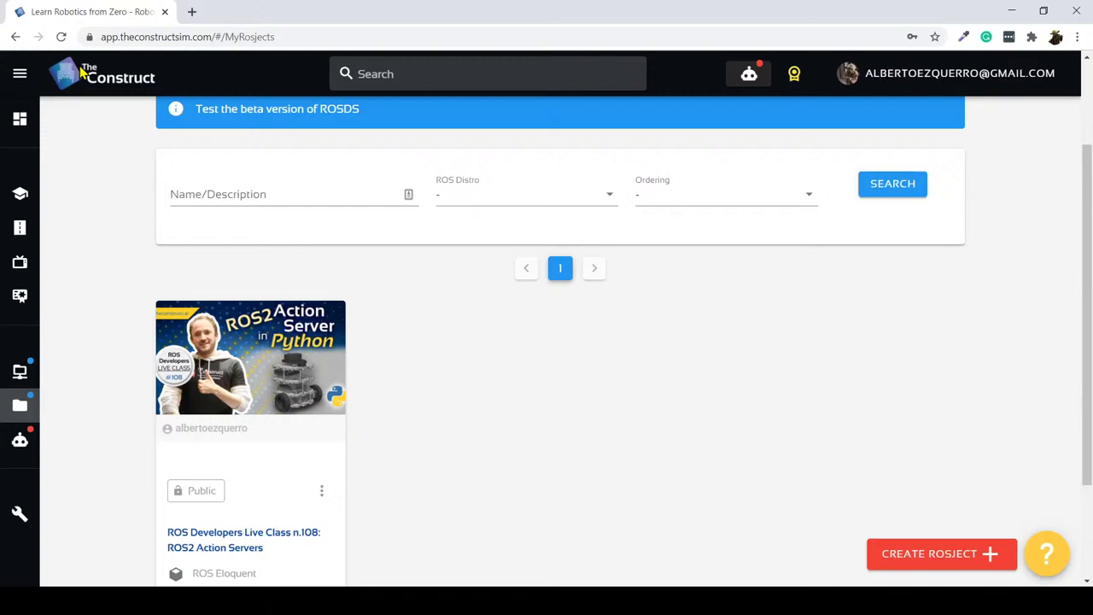
Examine the parts of the My Rosjects web address, highlighting the app.theconstructsim.com domain.
click(121, 37)
double_click(141, 37)
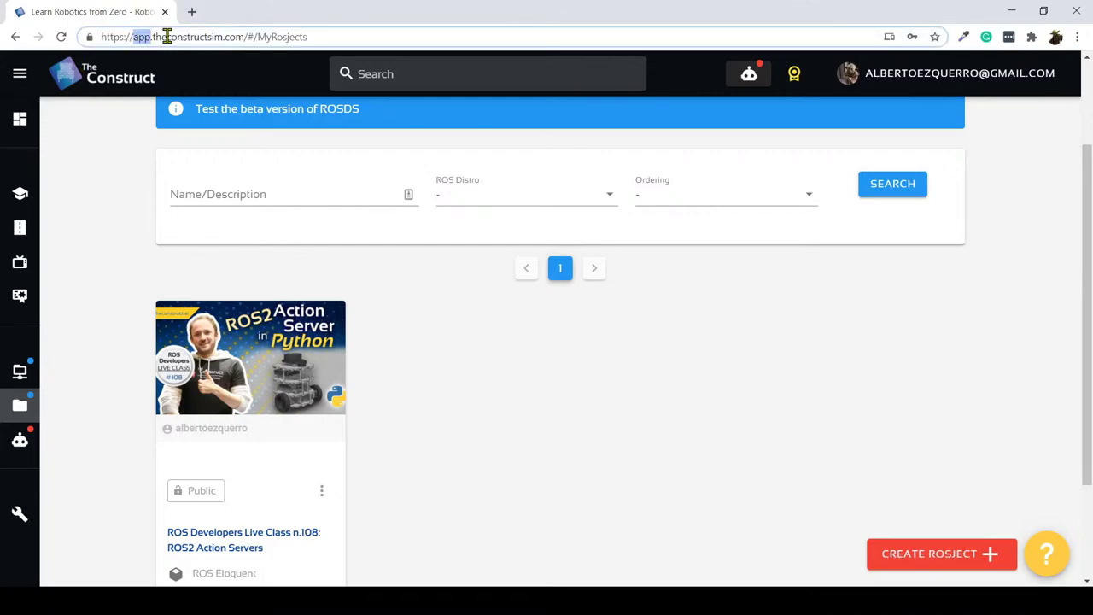
double_click(167, 37)
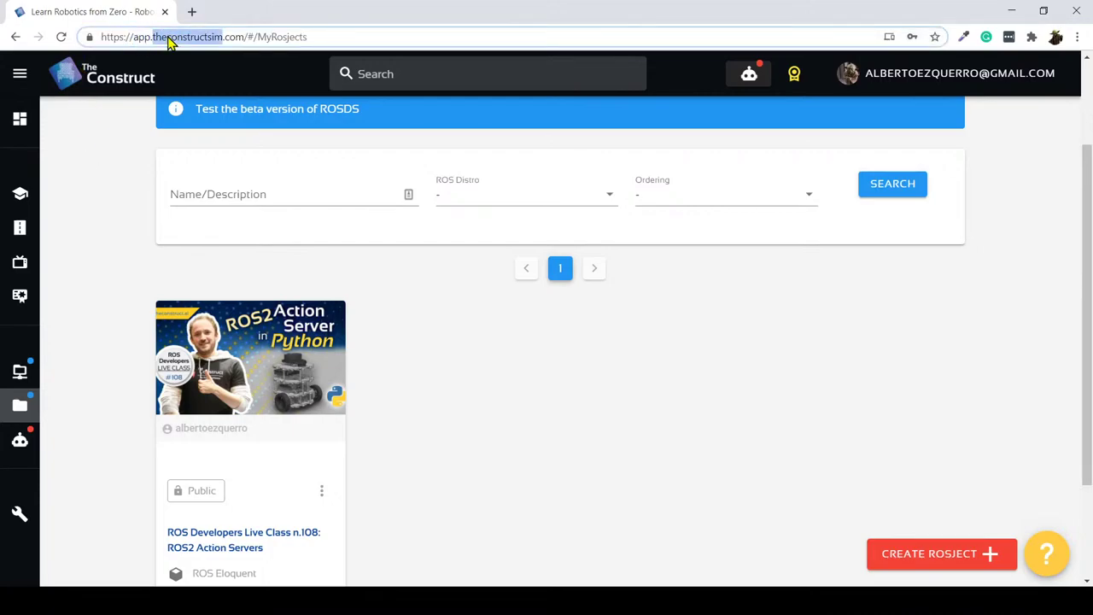
double_click(234, 37)
double_click(267, 37)
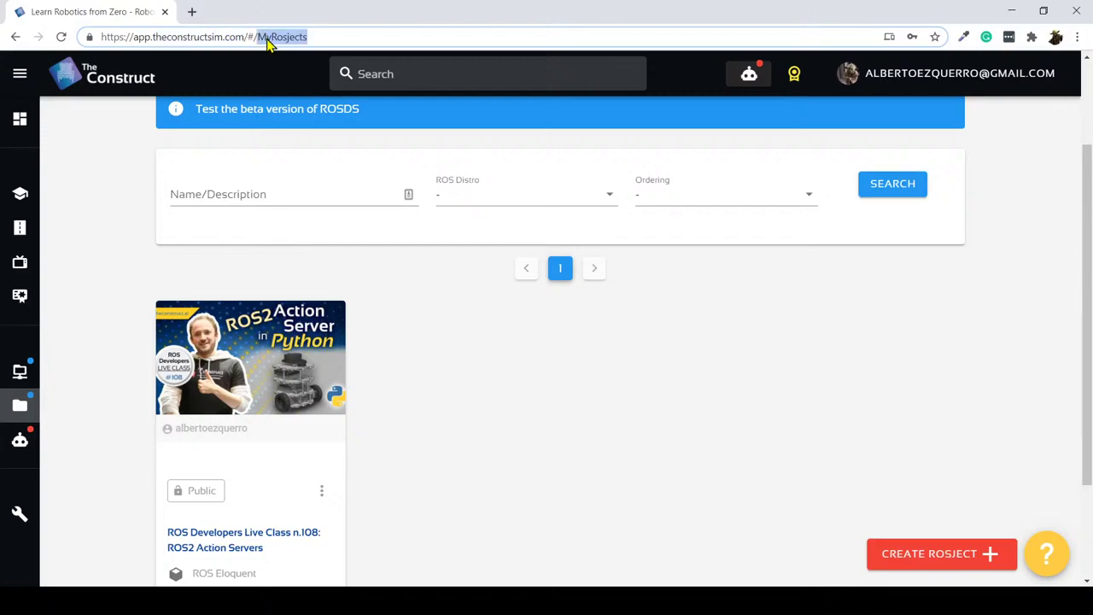
double_click(214, 37)
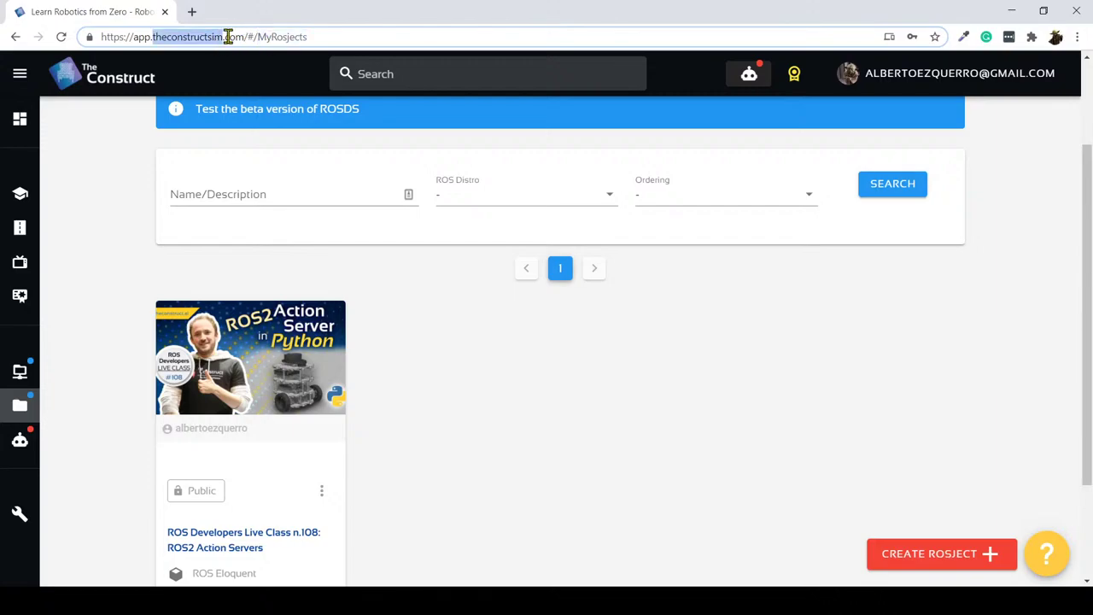
double_click(234, 37)
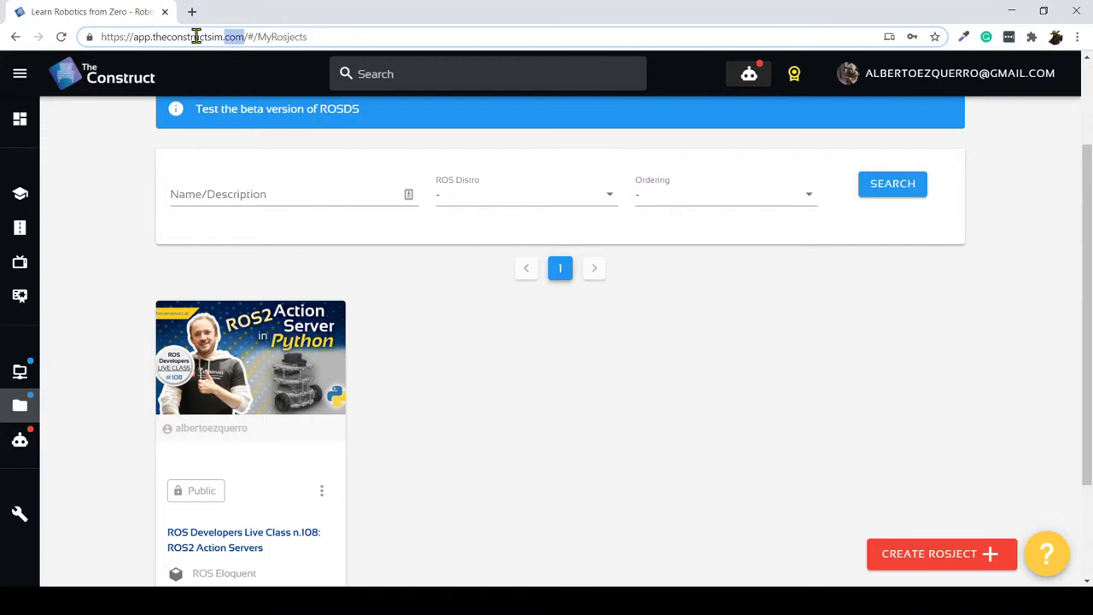
double_click(197, 37)
double_click(141, 37)
double_click(173, 36)
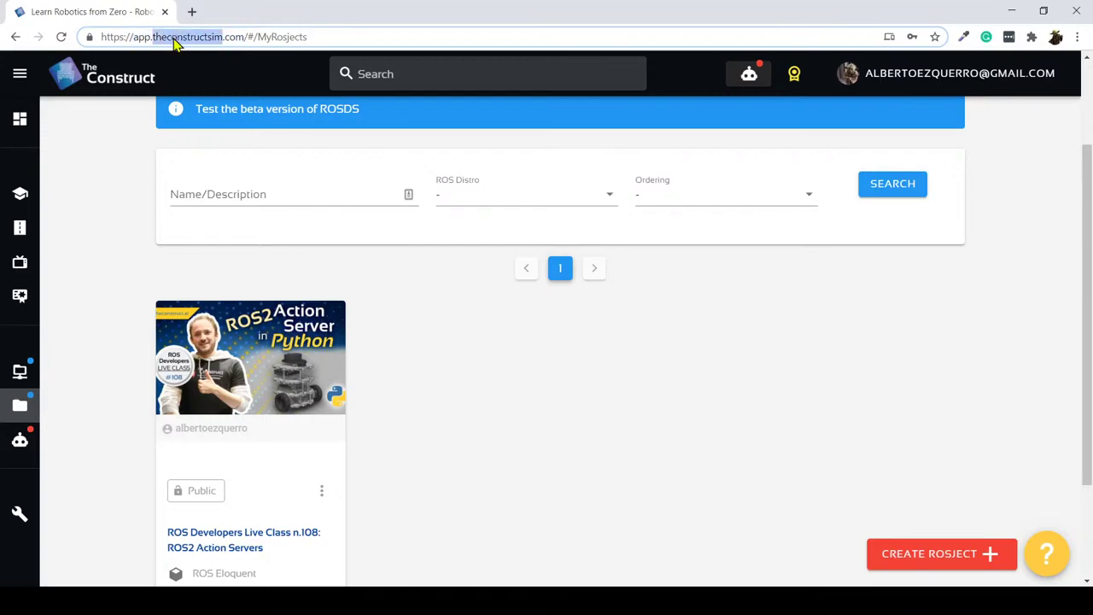
click(256, 36)
click(441, 451)
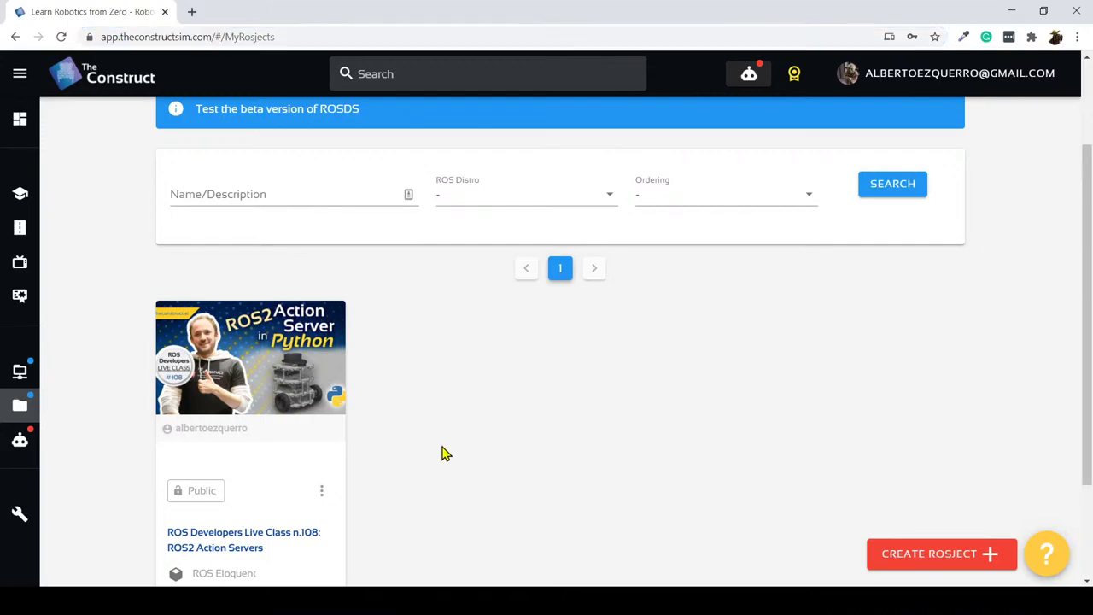
Open the share links of the ROS2 Action Servers rosject and select its permanent link.
scroll(441, 450, down, 1)
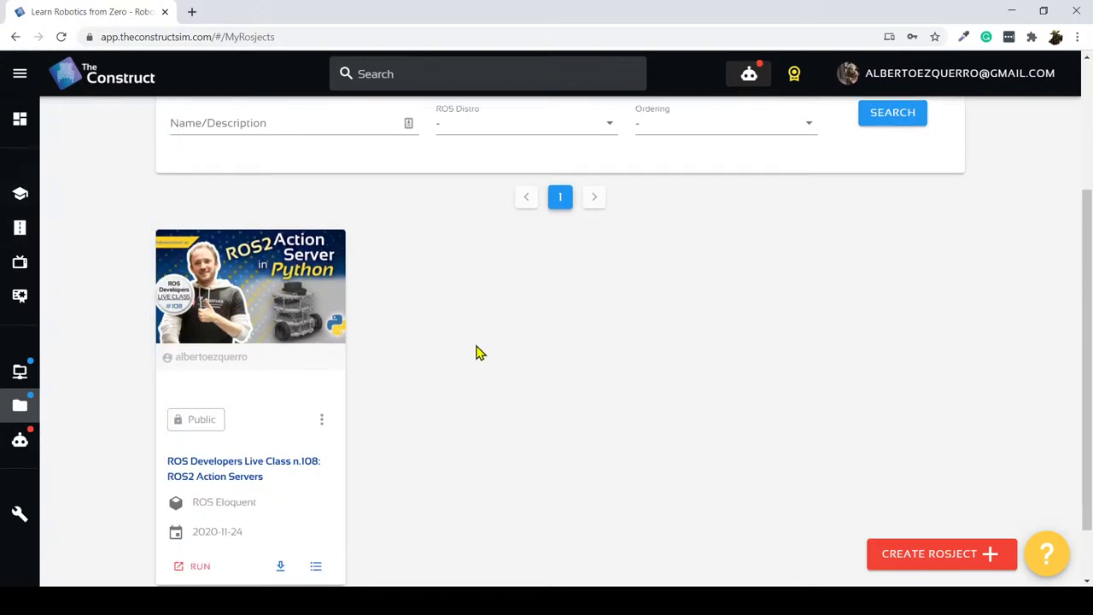
scroll(465, 355, down, 1)
click(316, 497)
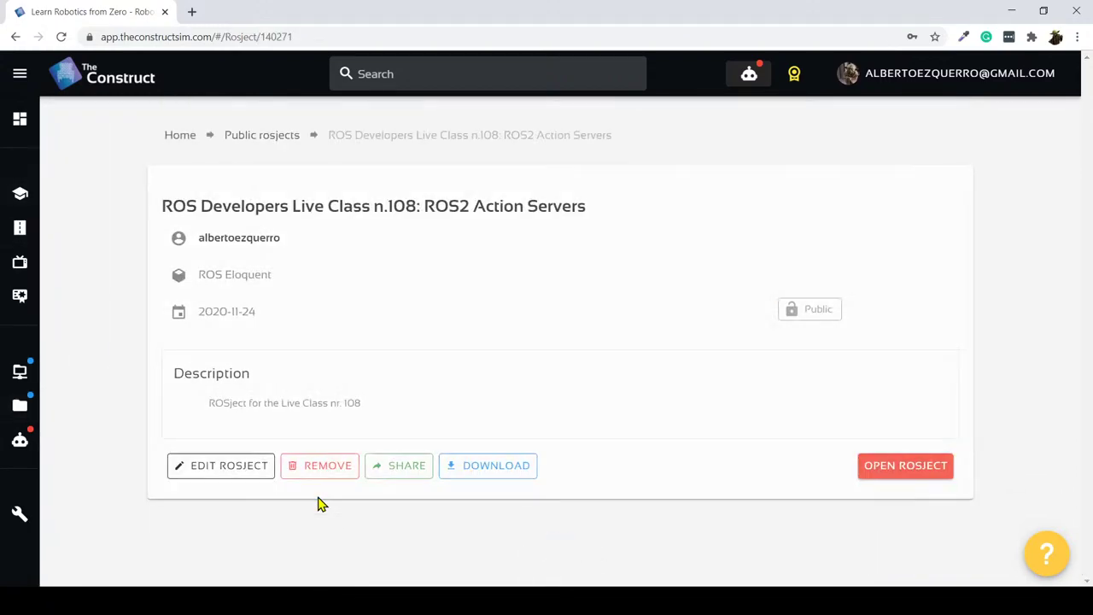
click(398, 471)
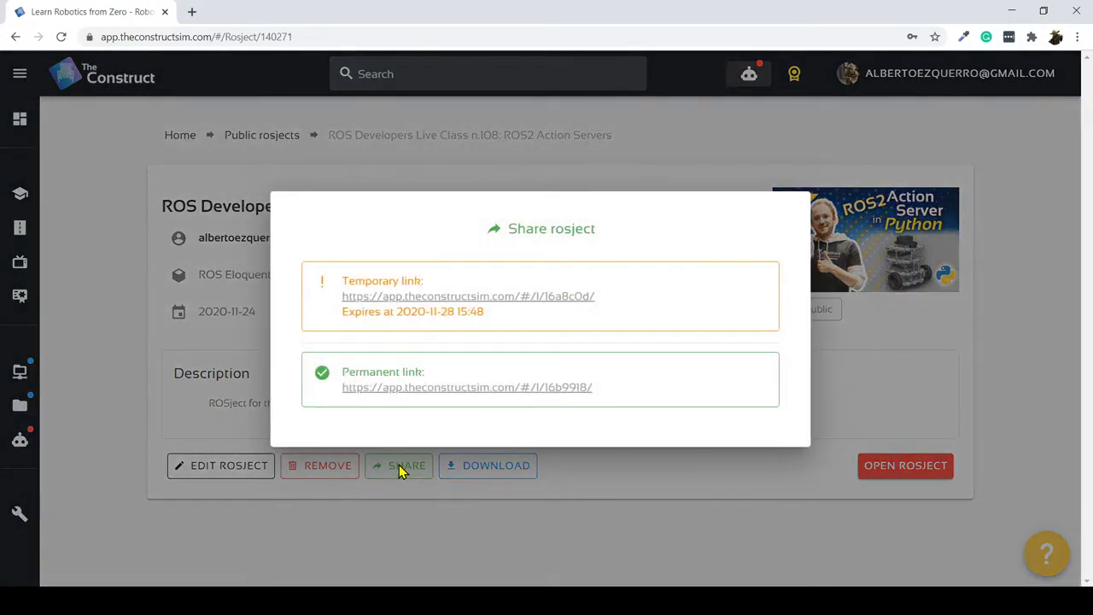
drag(603, 396, 341, 393)
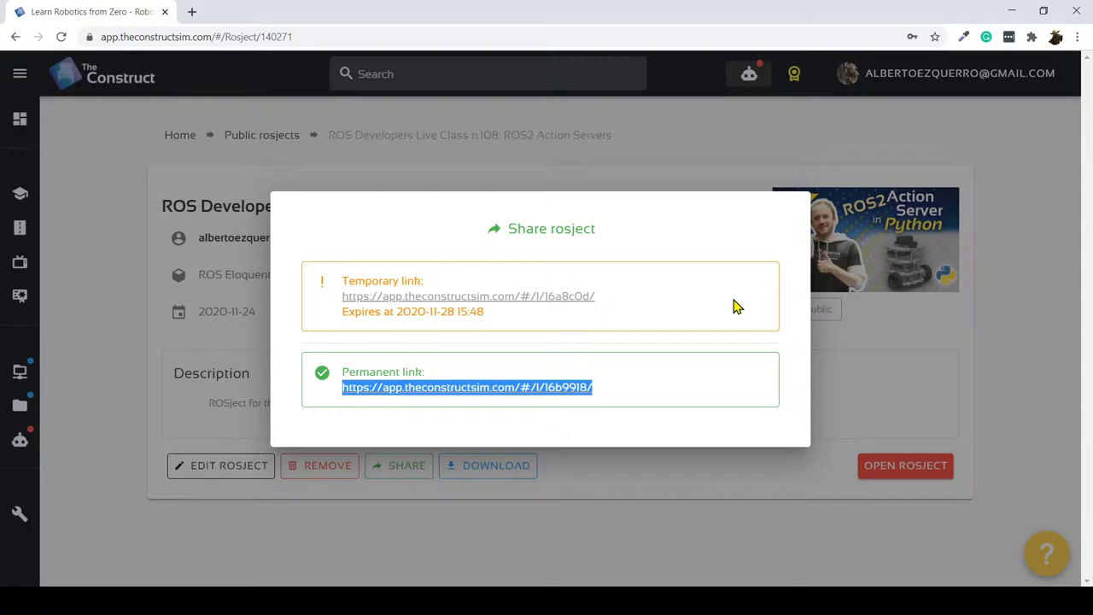
key(alt+Tab)
click(649, 465)
Return from the rosject's details to My Rosjects and look over the list and its search filters.
click(66, 405)
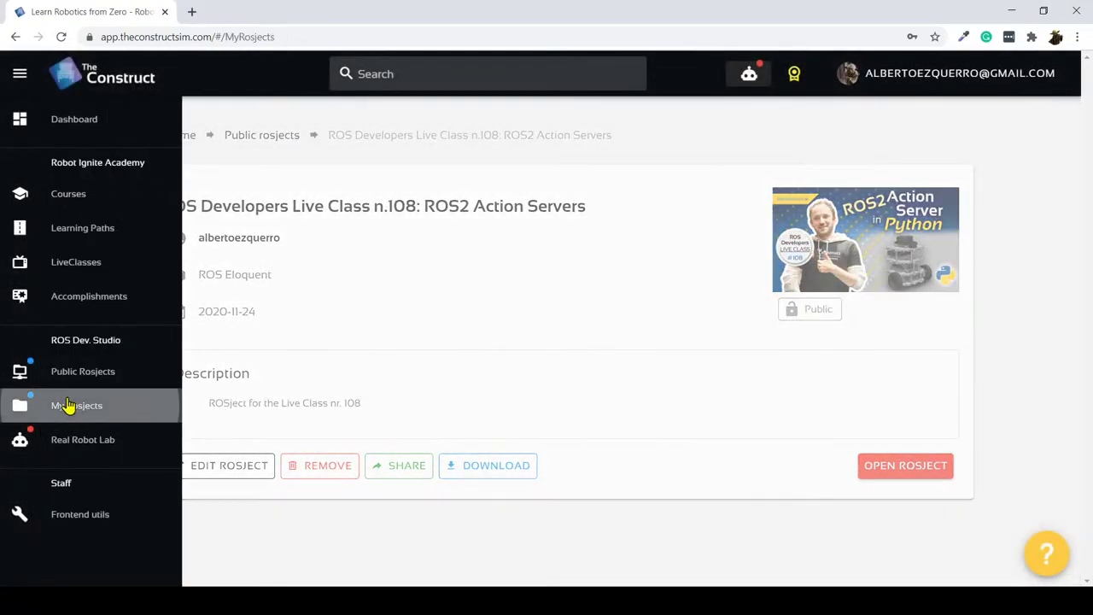
scroll(324, 336, down, 2)
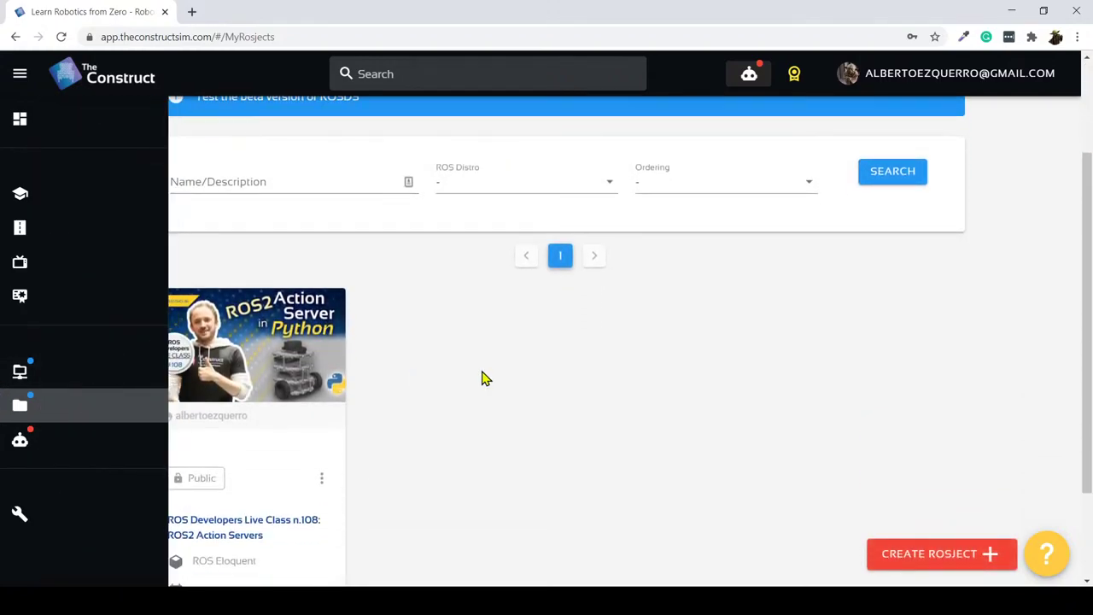
mouse_move(98, 262)
scroll(256, 358, down, 2)
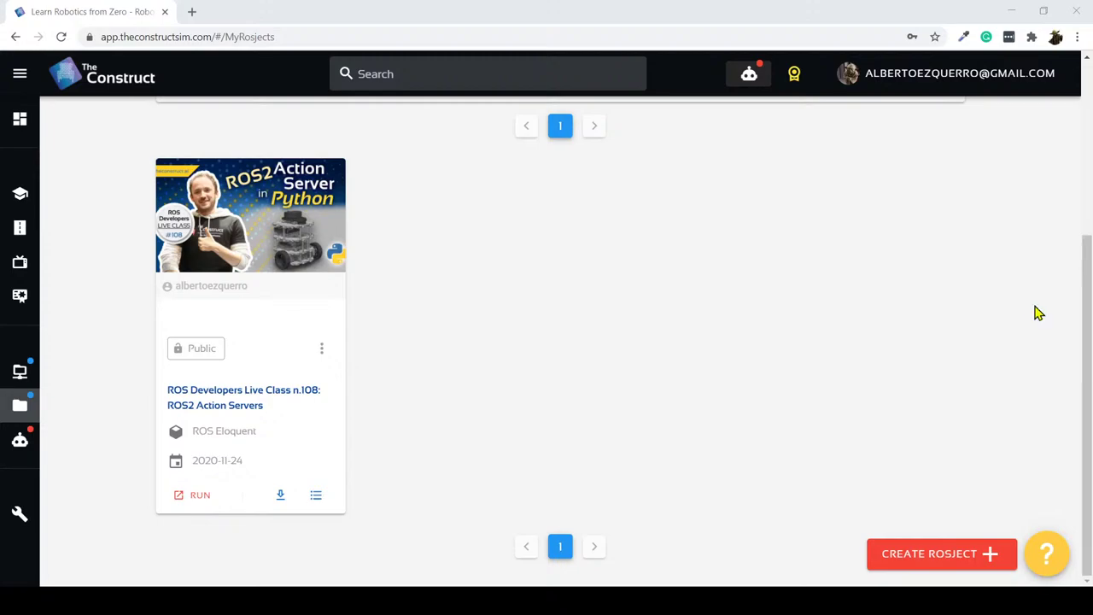
mouse_move(75, 119)
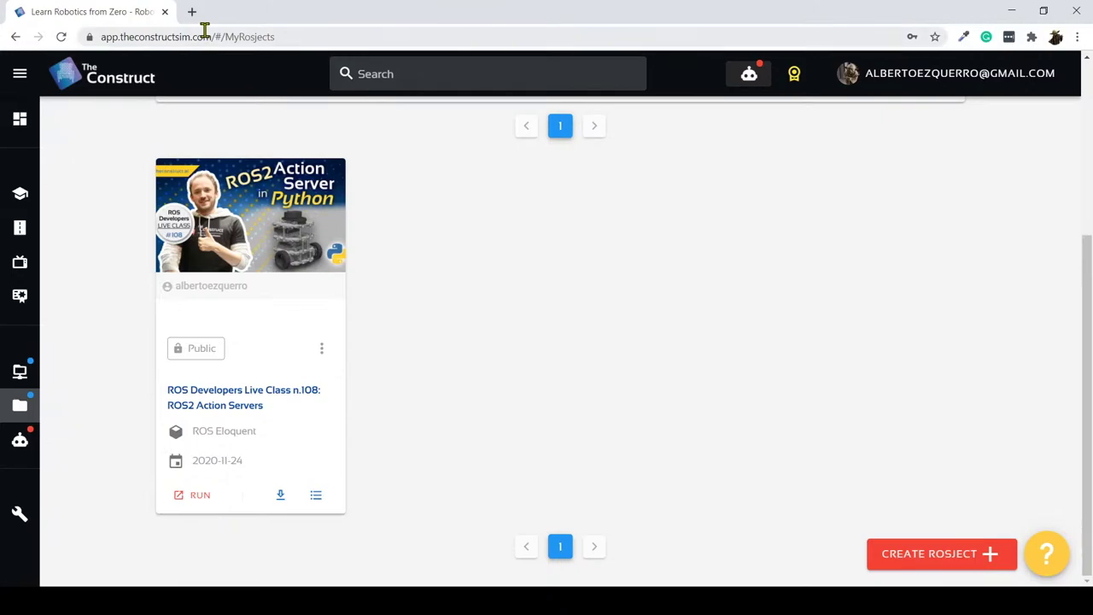
scroll(600, 365, up, 3)
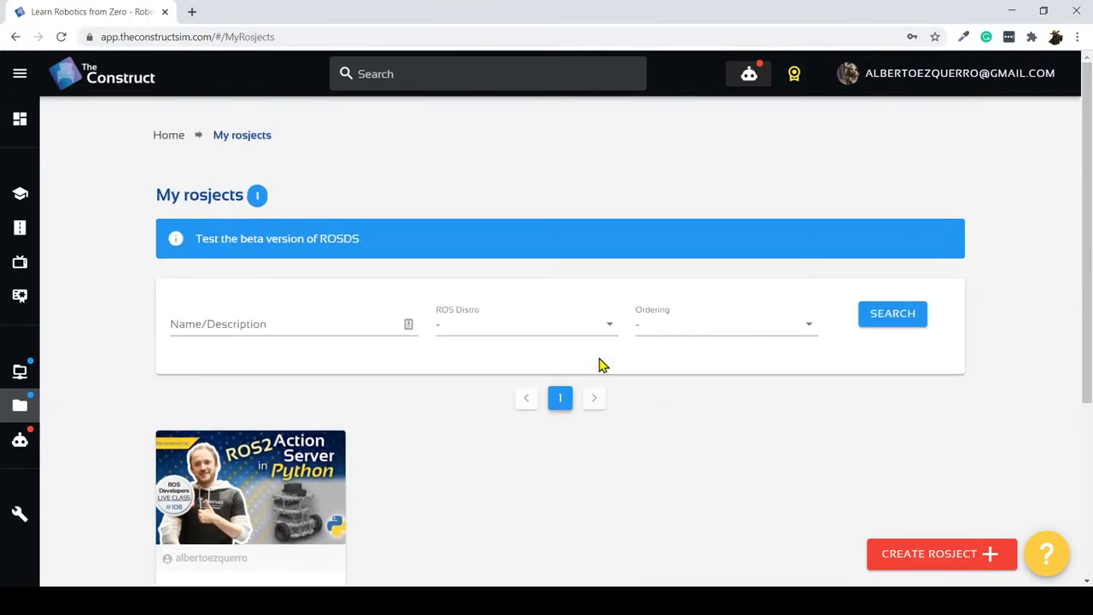
scroll(602, 364, down, 1)
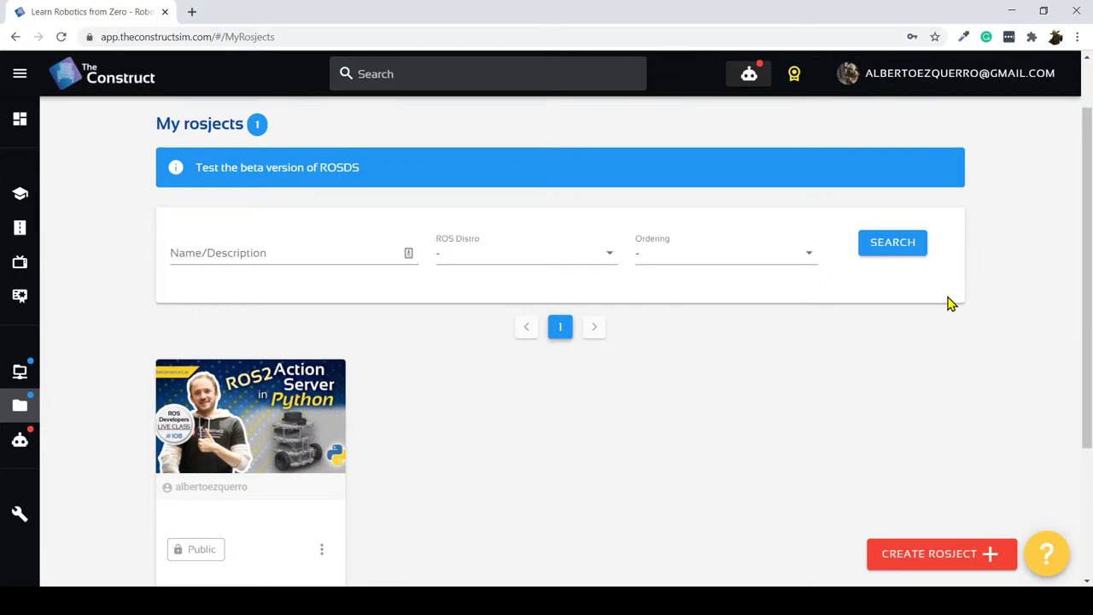
Open the Courses page and look over the Robot Ignite Academy courses and the page heading.
mouse_move(5, 237)
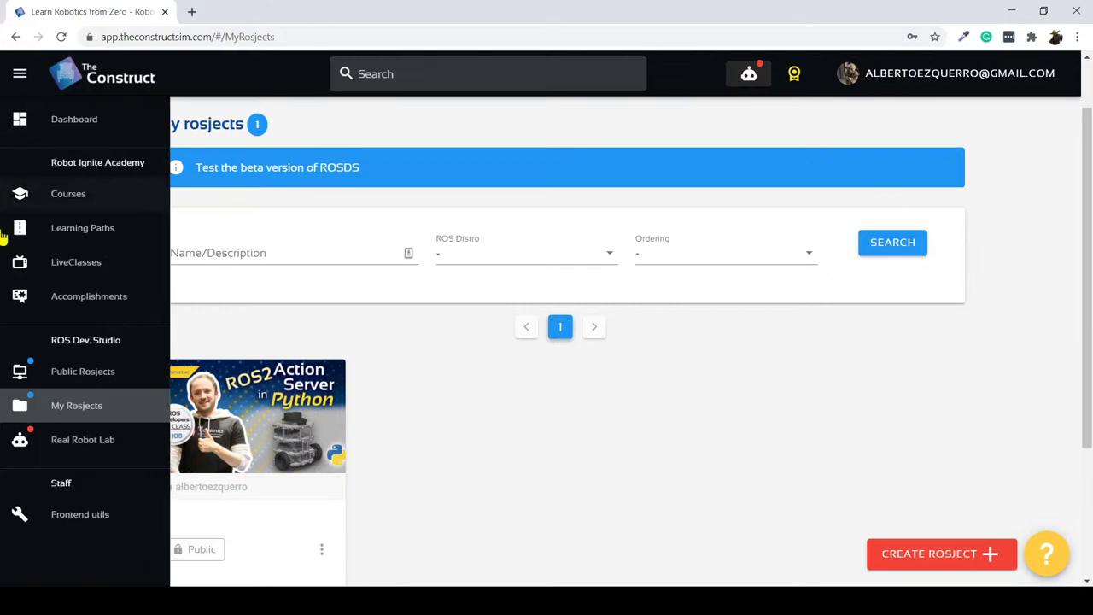
click(109, 194)
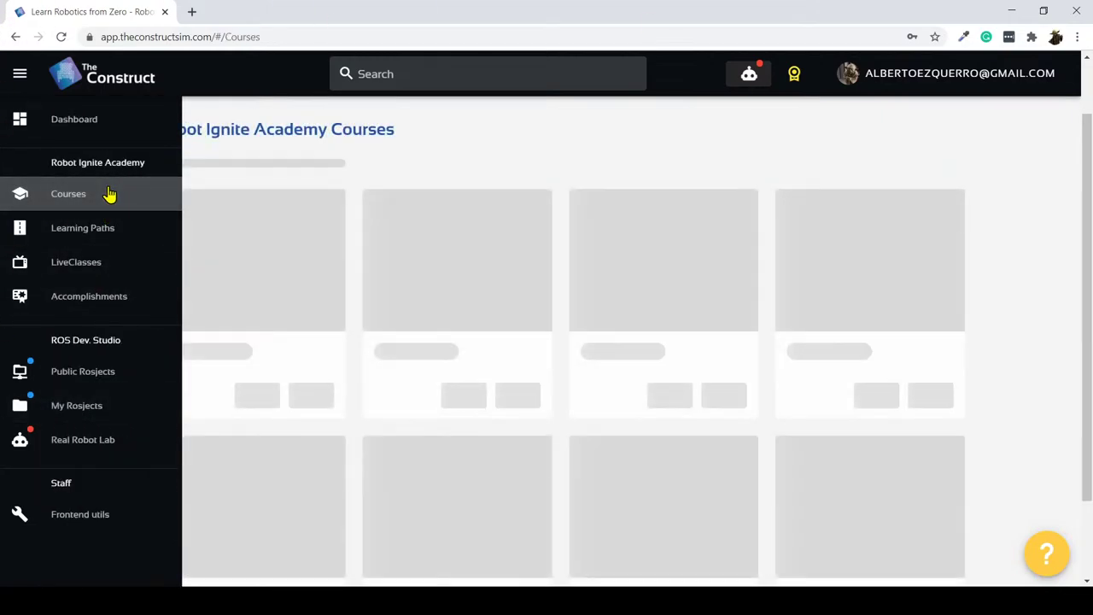
scroll(375, 282, down, 4)
scroll(281, 251, down, 1)
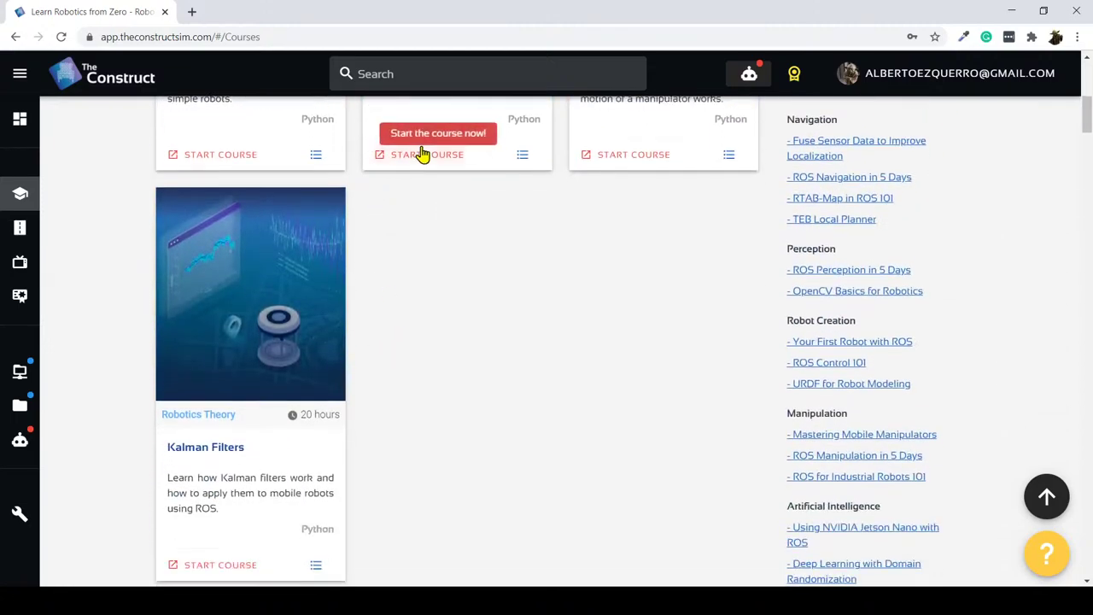
scroll(421, 151, up, 5)
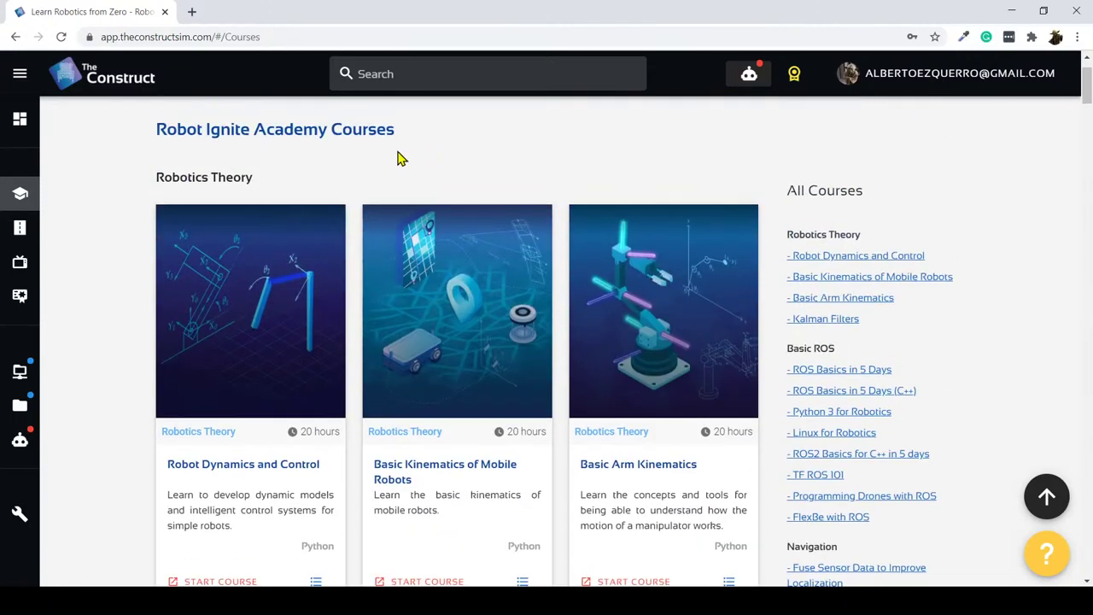
scroll(399, 159, up, 1)
double_click(370, 197)
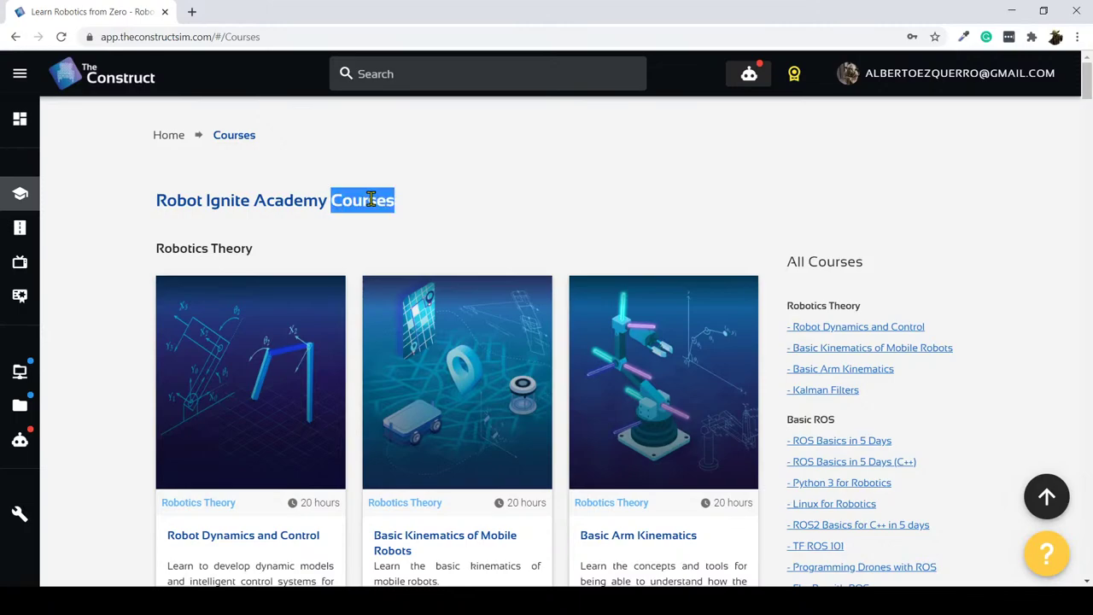
double_click(371, 199)
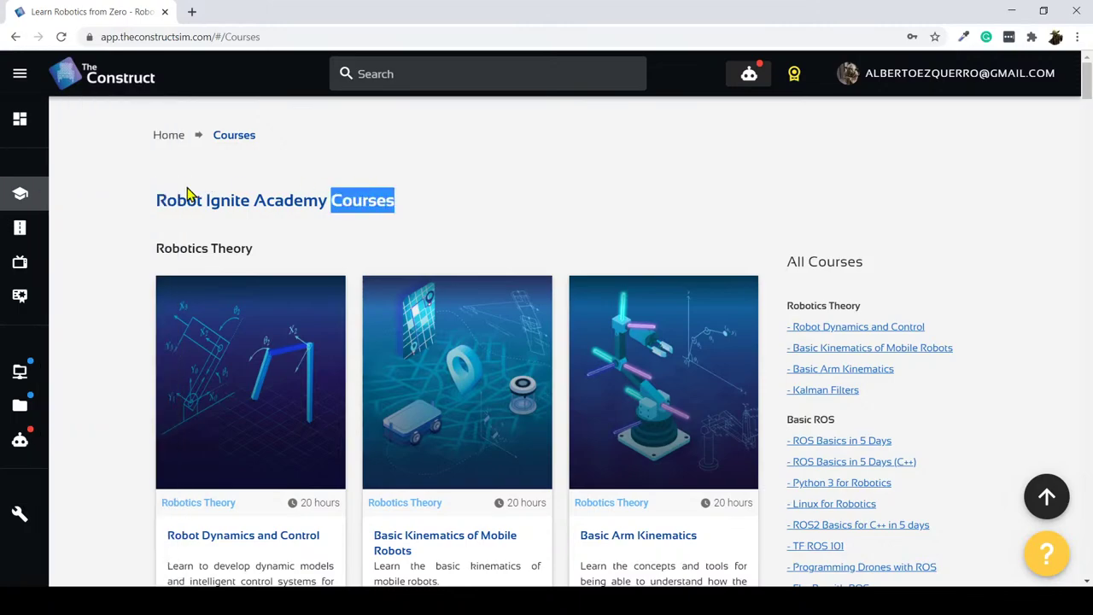
Go back from Courses to My Rosjects and find the ROS2 Action Servers rosject.
click(25, 412)
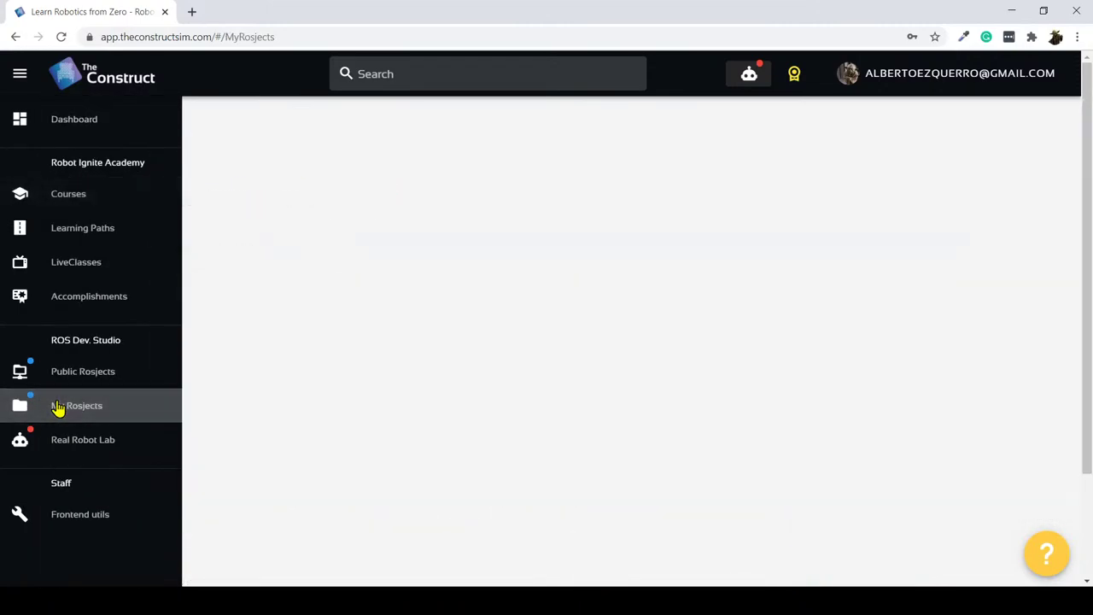
scroll(455, 237, down, 2)
scroll(455, 237, down, 1)
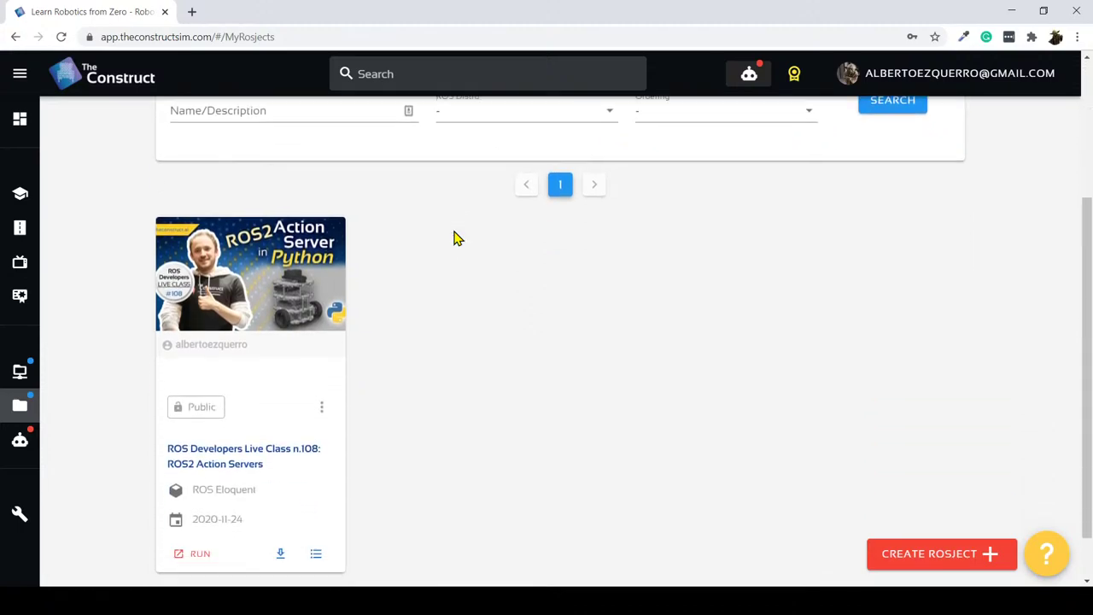
Open the form for creating a new rosject, look it over, and return to the My Rosjects list.
click(928, 554)
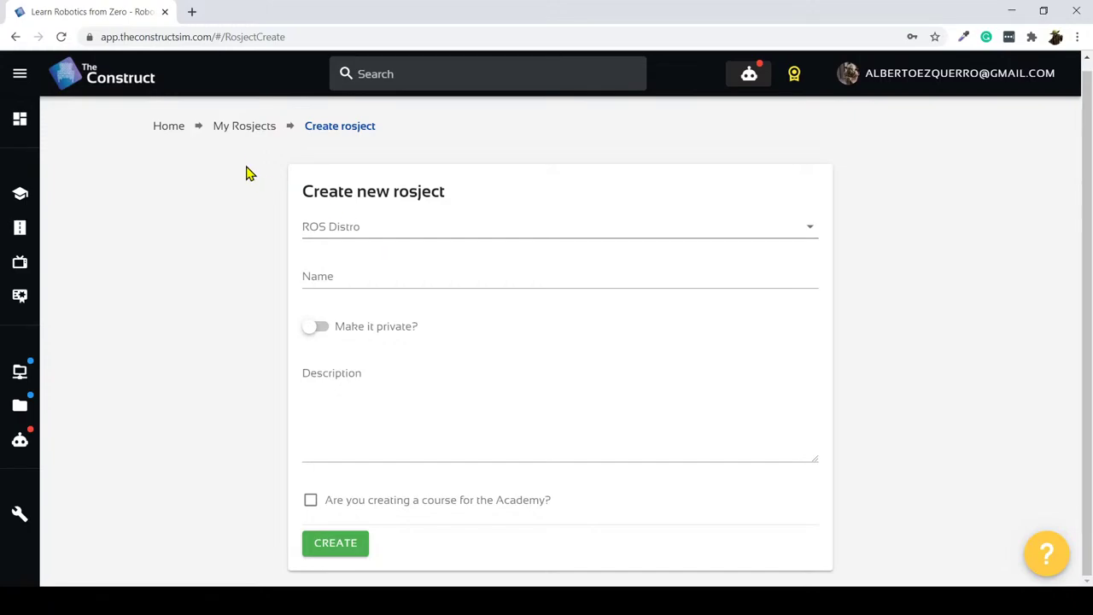
click(245, 128)
mouse_move(142, 302)
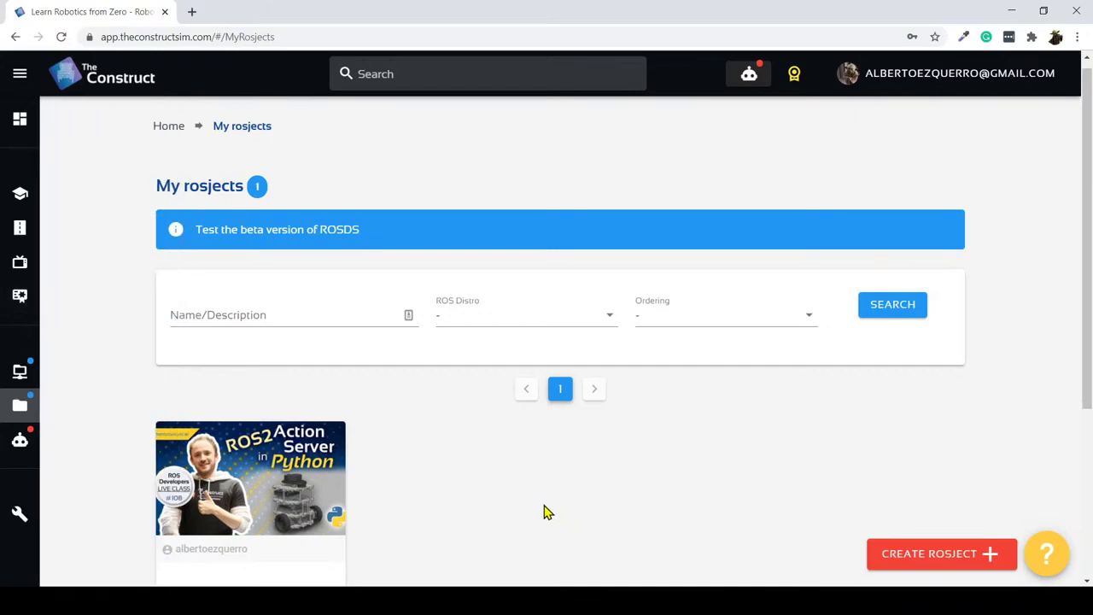
scroll(544, 512, down, 2)
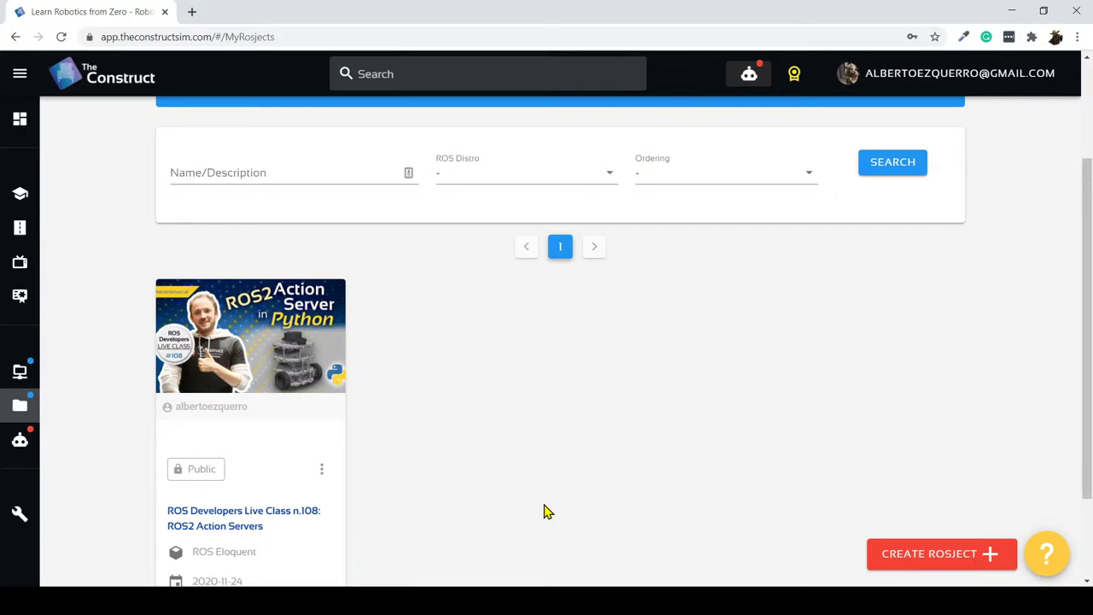
scroll(546, 511, up, 2)
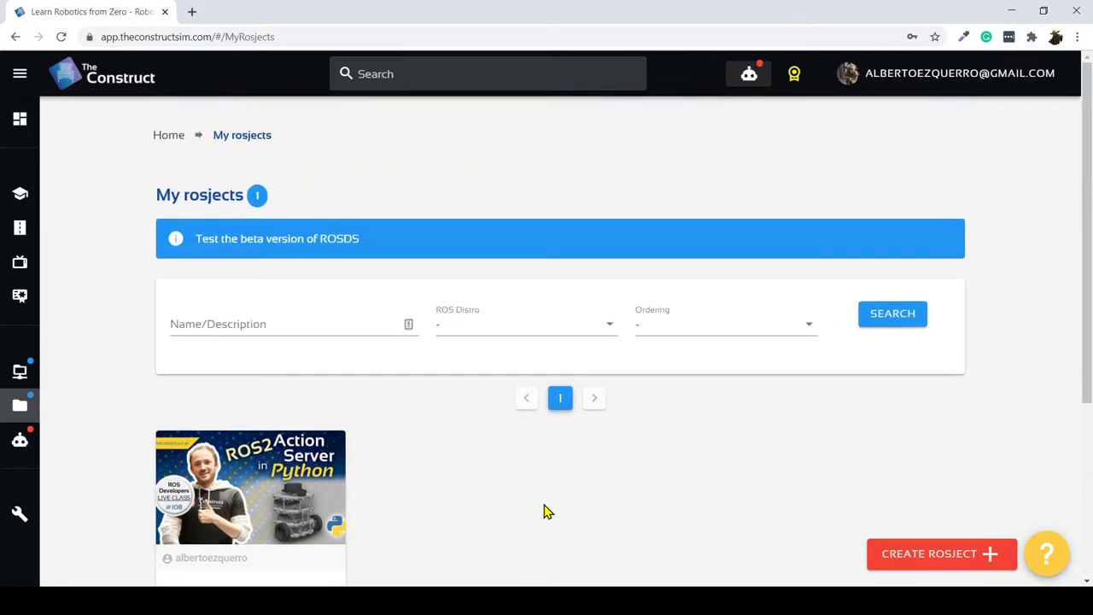
Highlight the banner offering the beta version of ROSDS on the My Rosjects page.
triple_click(207, 239)
double_click(271, 240)
triple_click(343, 242)
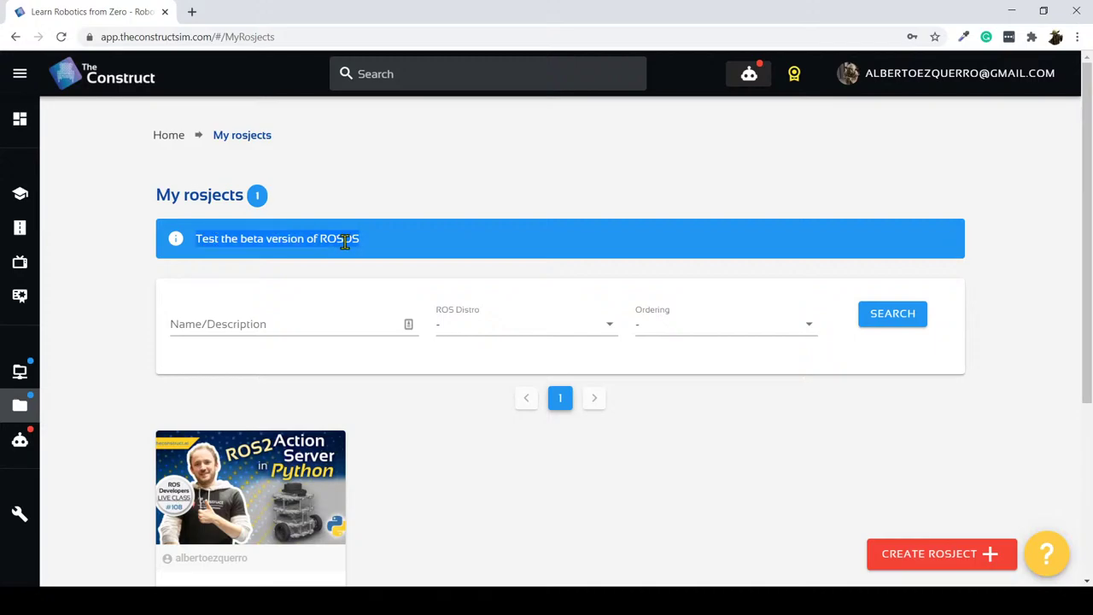
double_click(344, 242)
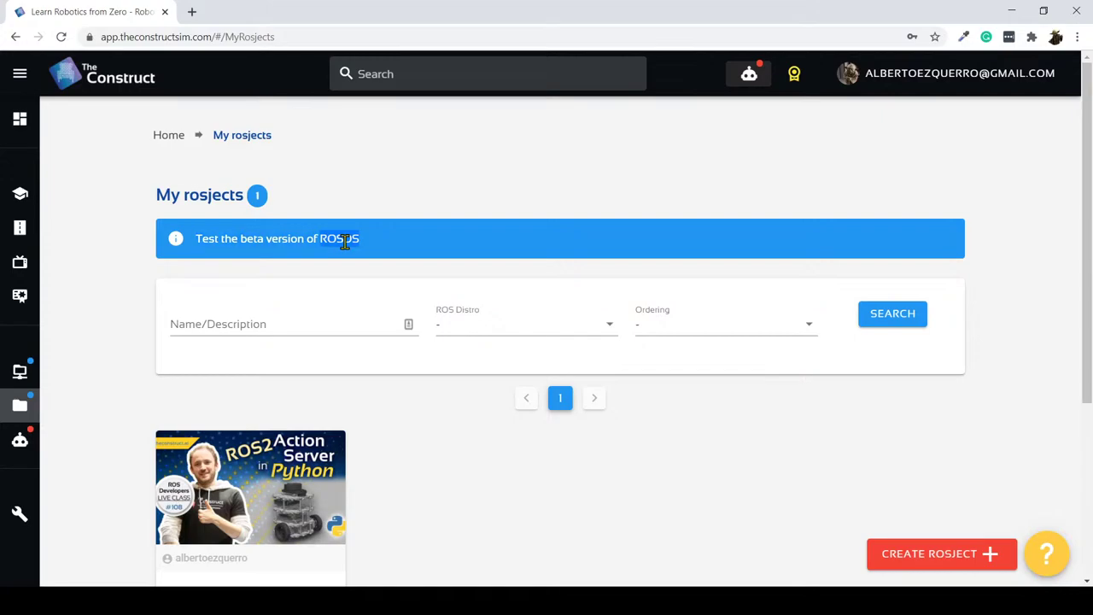
click(344, 242)
Run the ROS2 Action Servers rosject, enlarge its notebook window, and reload the notebook.
scroll(435, 395, down, 3)
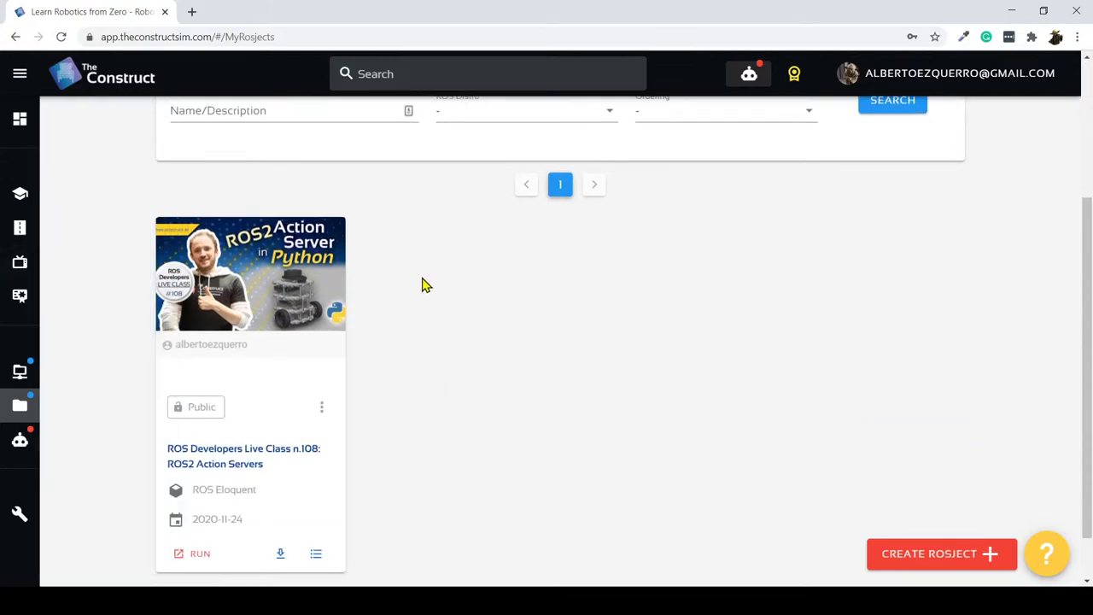
scroll(422, 285, down, 1)
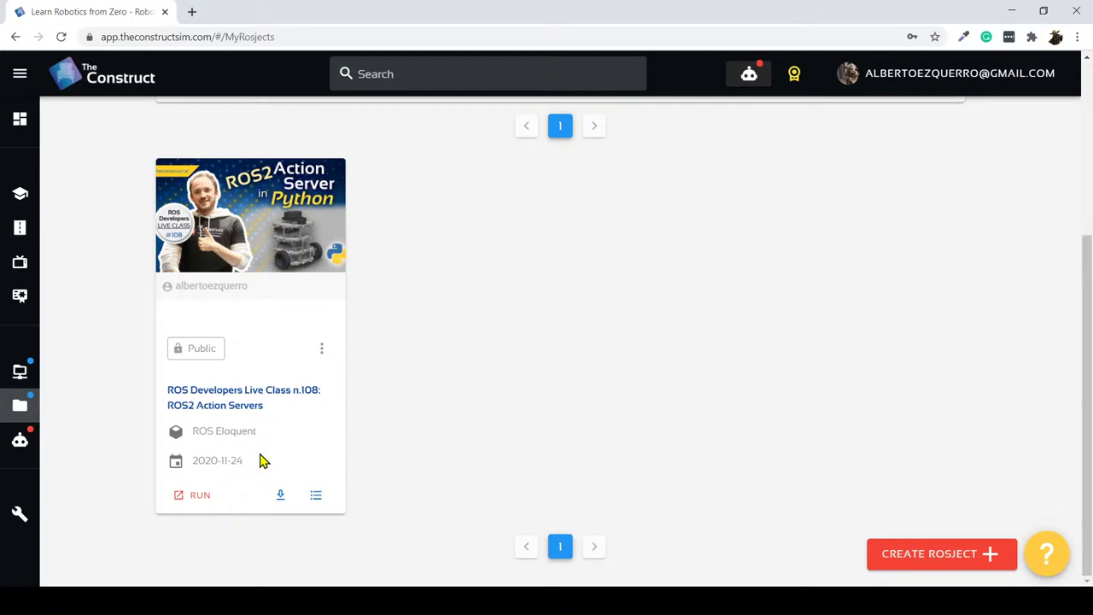
click(196, 499)
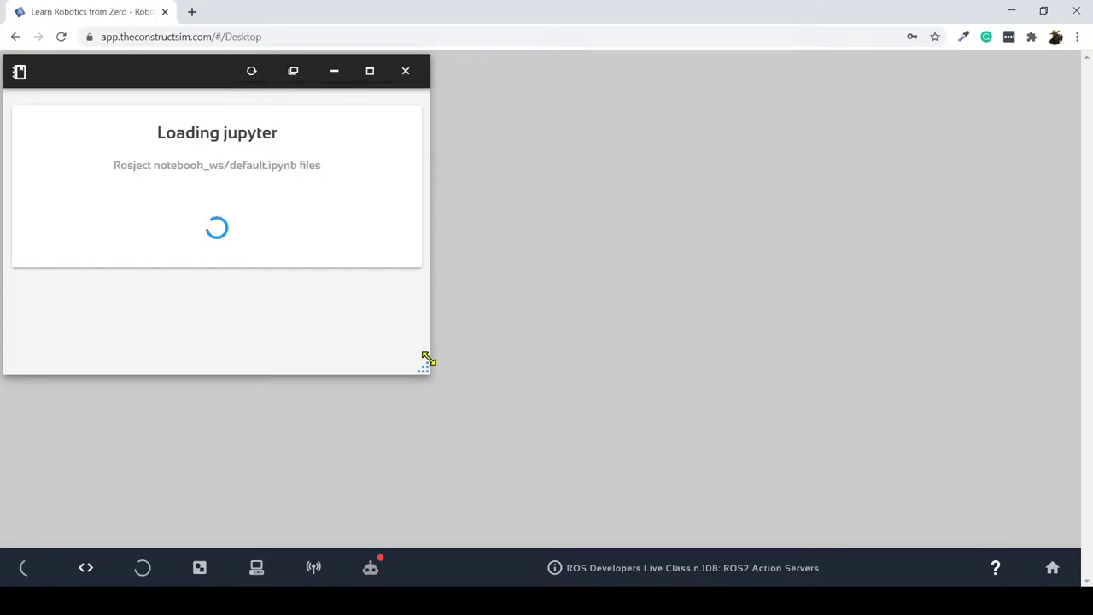
drag(419, 368, 483, 446)
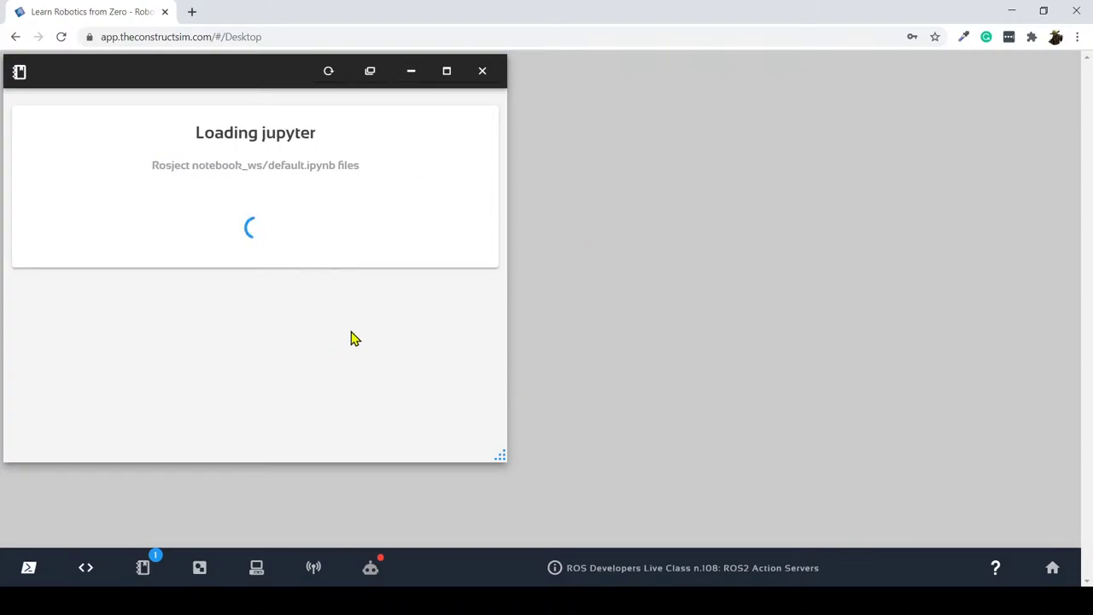
mouse_move(504, 452)
mouse_down()
mouse_move(478, 439)
mouse_move(492, 451)
mouse_up()
click(314, 75)
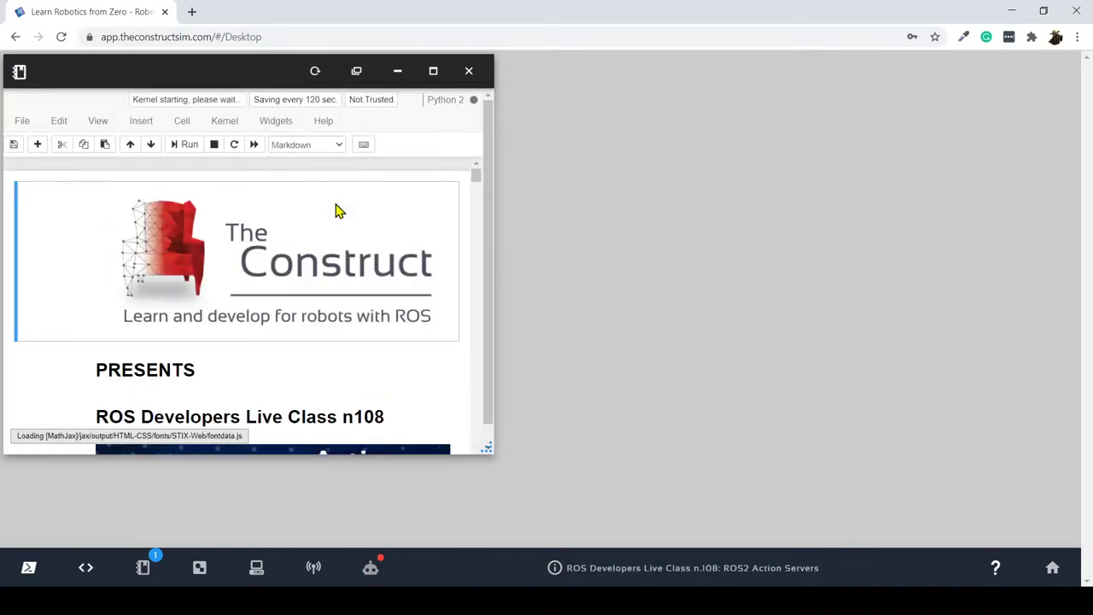
Look through the notebook's introduction and highlight the live class number in its heading.
scroll(336, 210, down, 3)
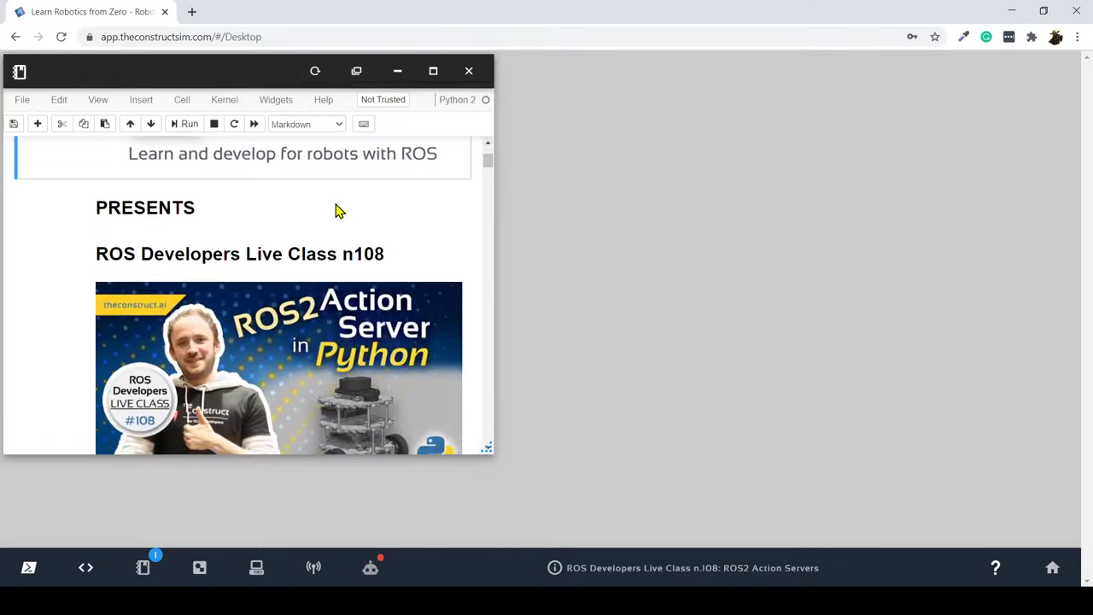
click(276, 254)
scroll(276, 253, up, 2)
scroll(276, 253, down, 3)
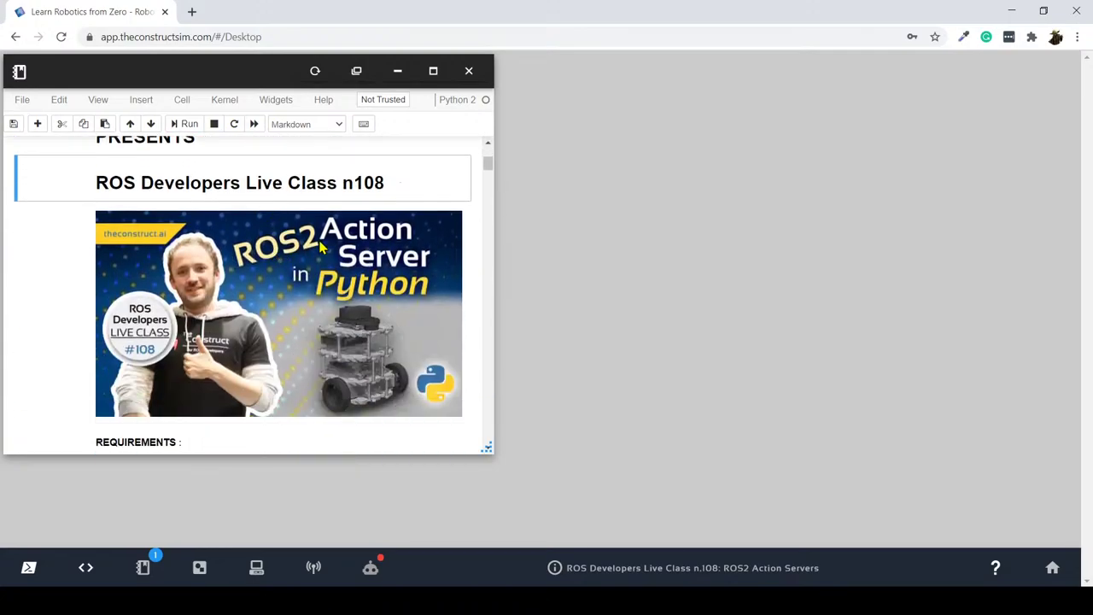
drag(342, 183, 373, 184)
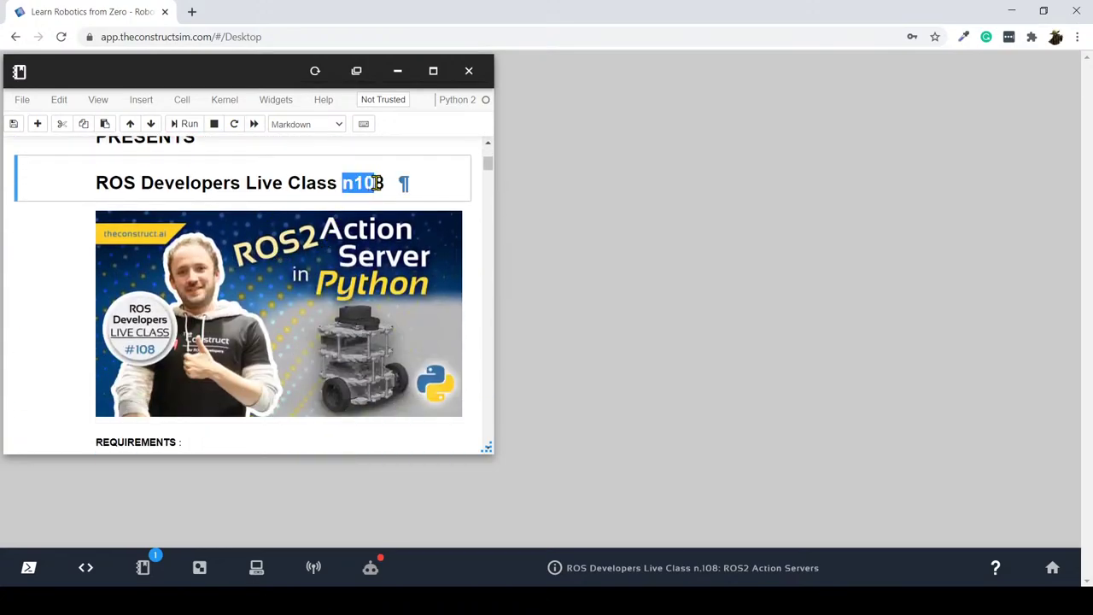
click(263, 341)
scroll(263, 342, up, 5)
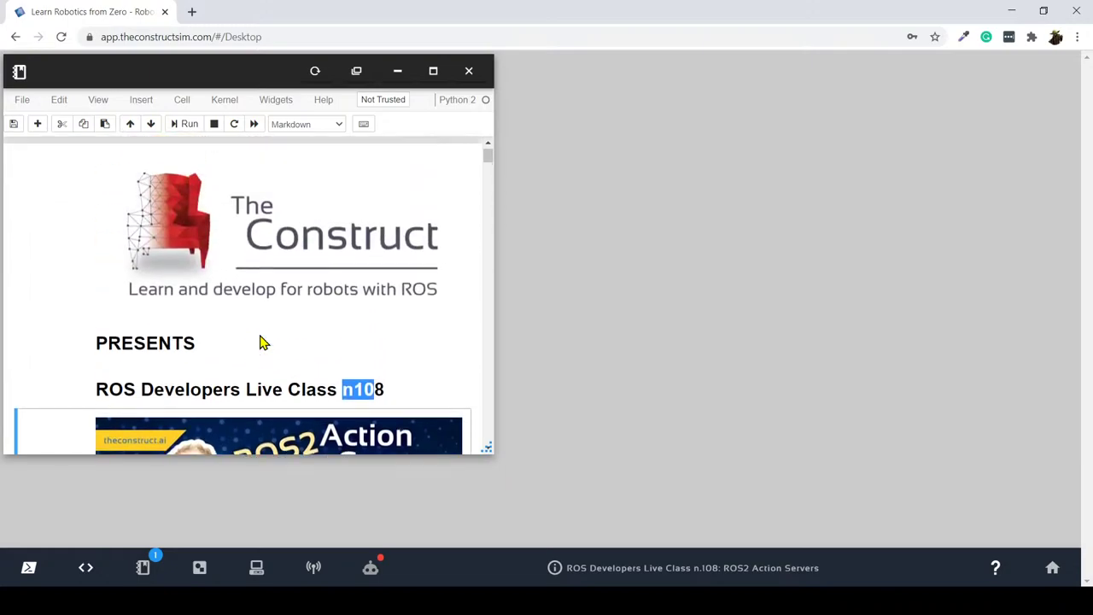
click(263, 281)
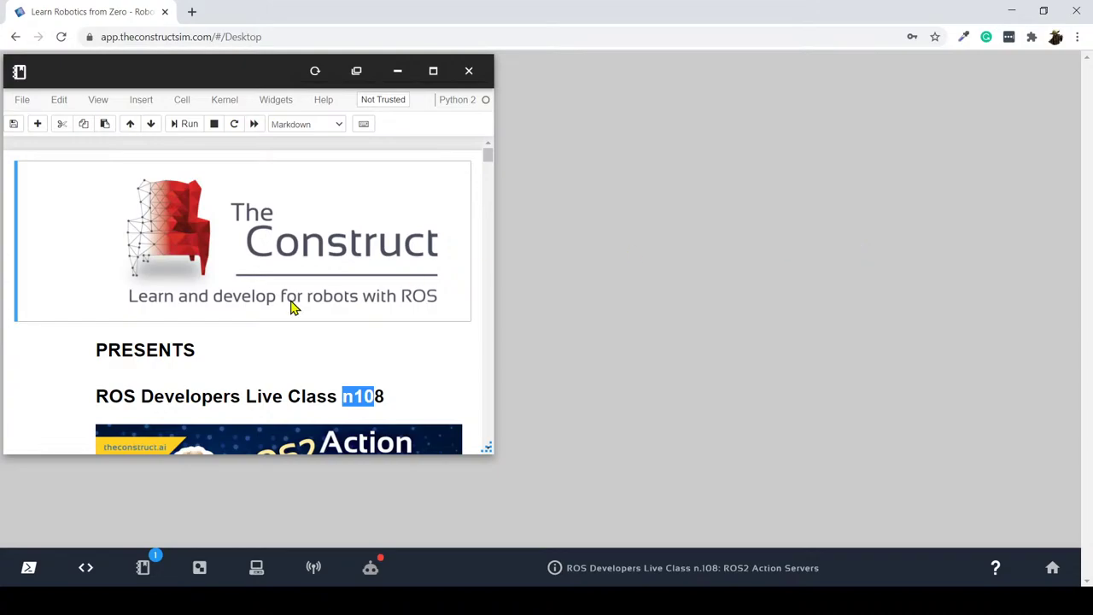
Open and close a web shell, and place an enlarged code editor window in the free space beside the notebook.
click(28, 571)
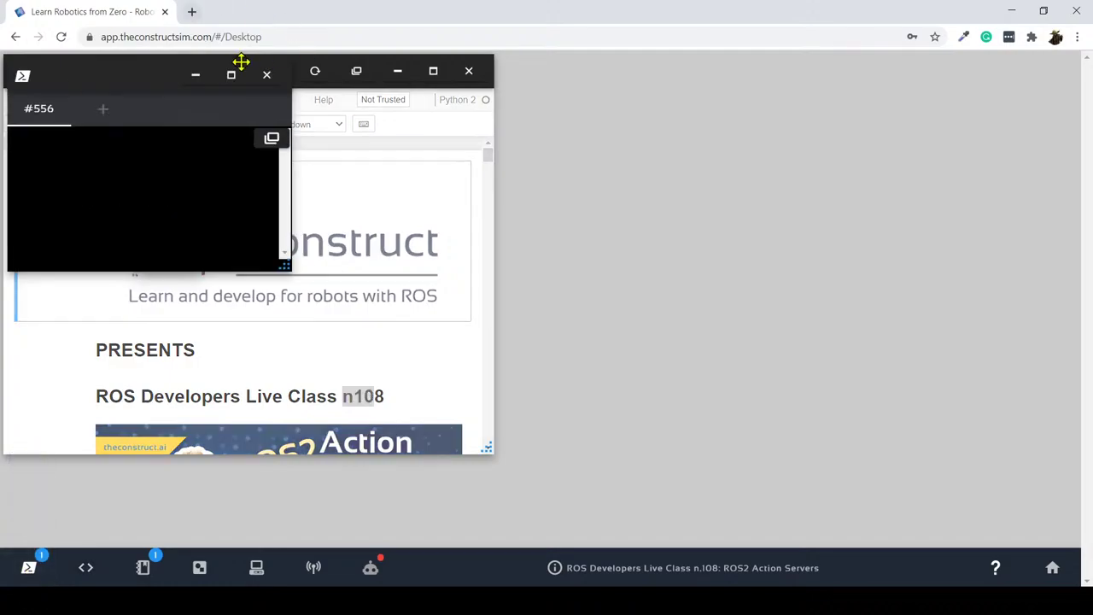
click(270, 77)
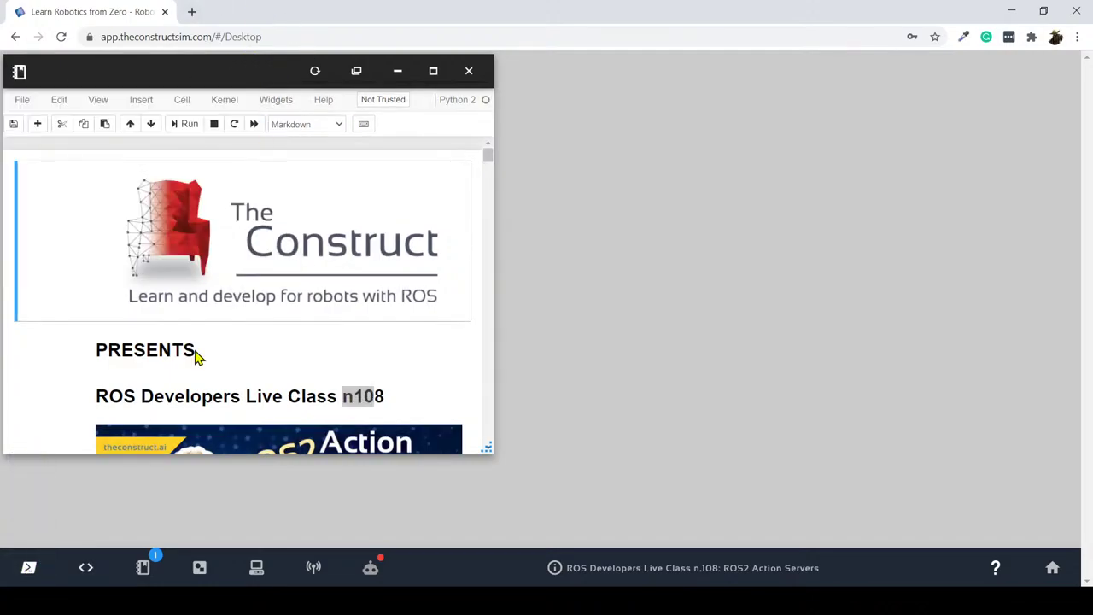
click(85, 570)
drag(76, 76, 698, 229)
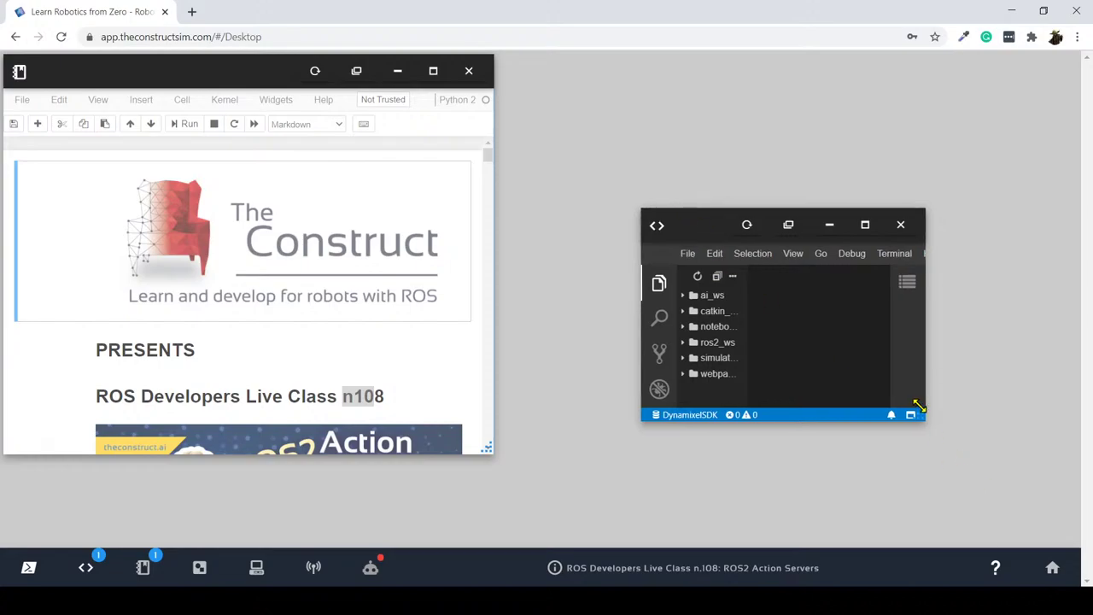
drag(916, 410, 1020, 503)
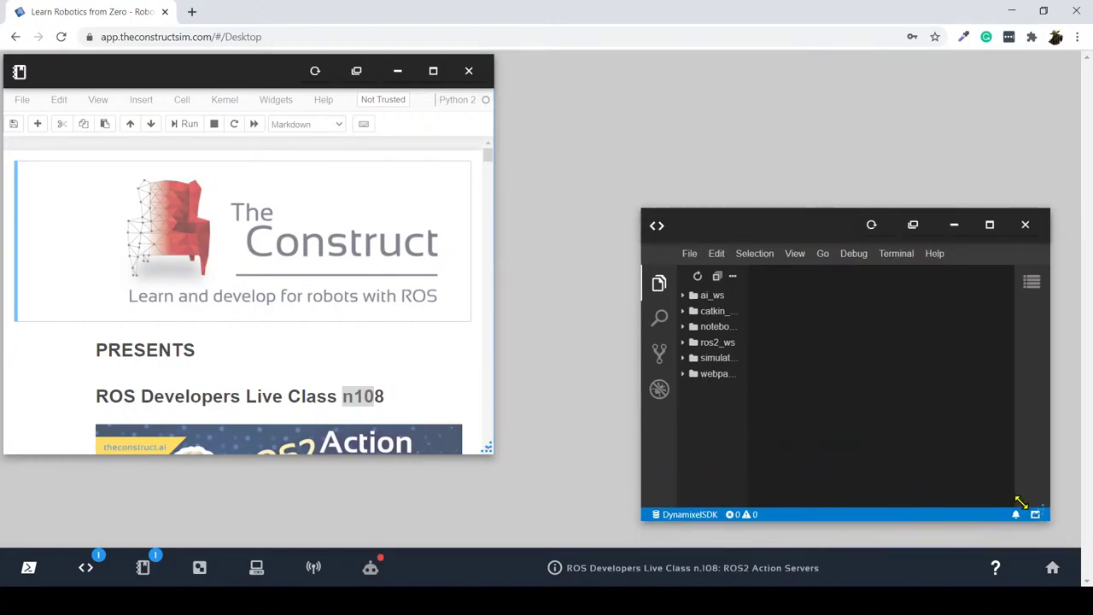
Maximize, minimize and reopen the code editor, and restore it to a smaller window beside the notebook.
click(990, 225)
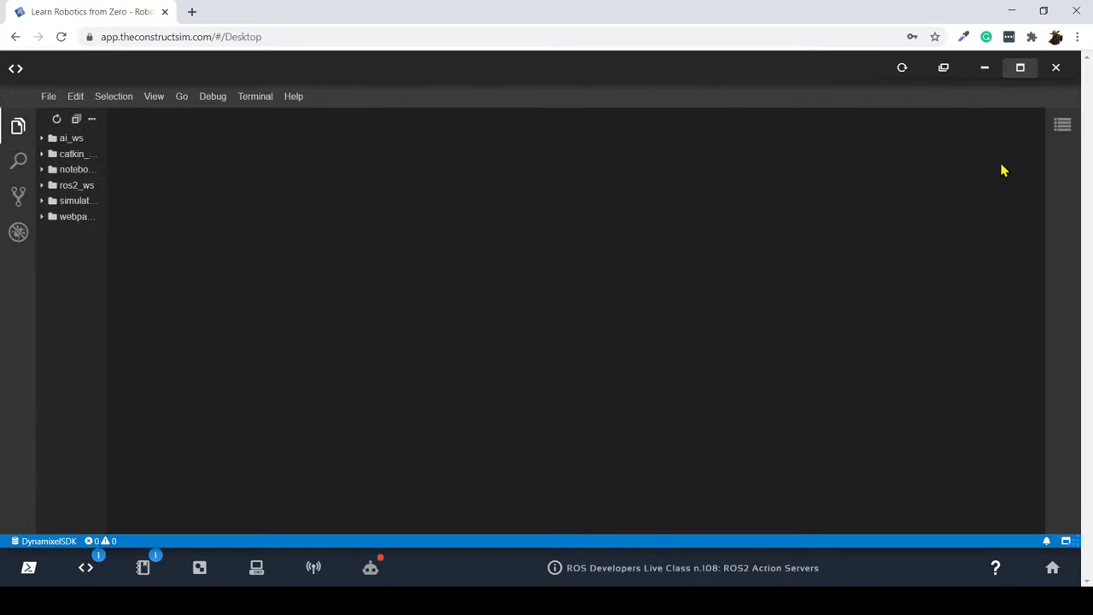
click(983, 72)
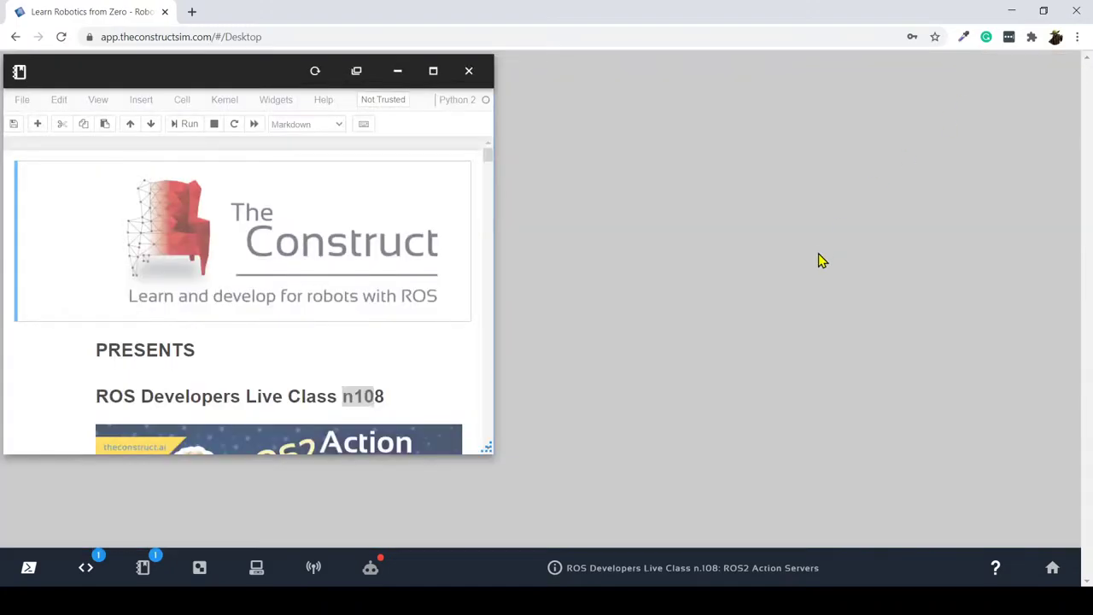
click(86, 569)
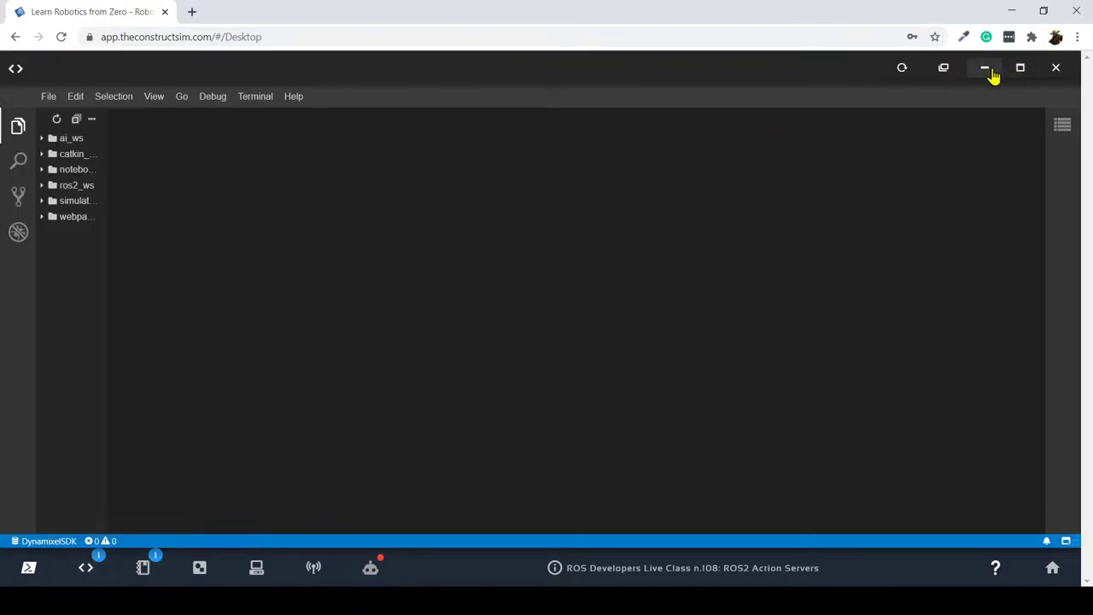
click(1019, 68)
drag(790, 228, 763, 206)
Open a web shell, move it over the lower part of the notebook, and enlarge its window.
click(28, 568)
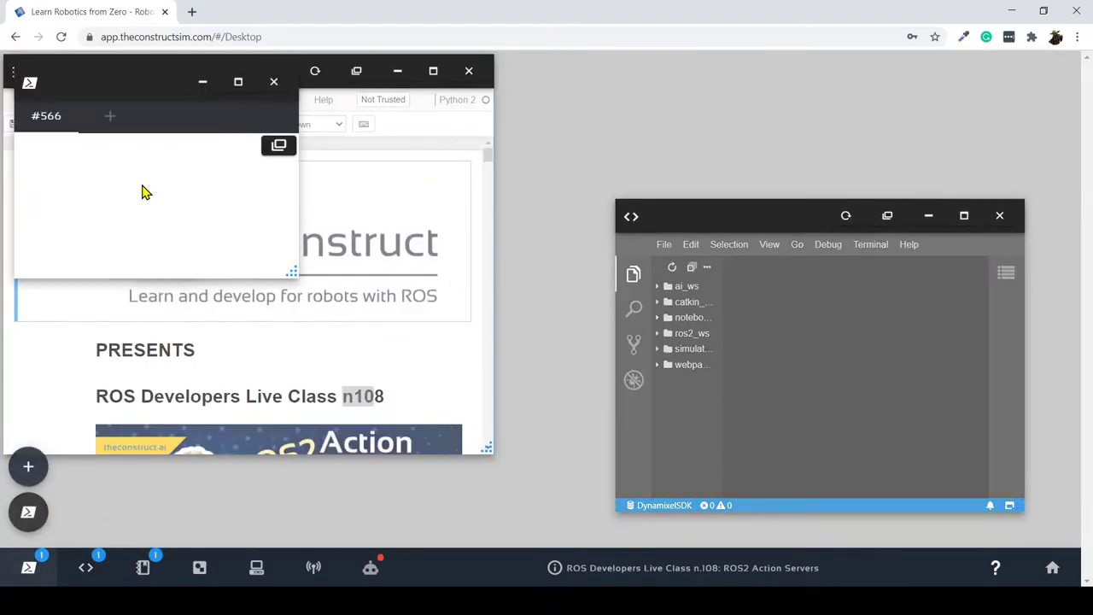
drag(117, 80, 119, 241)
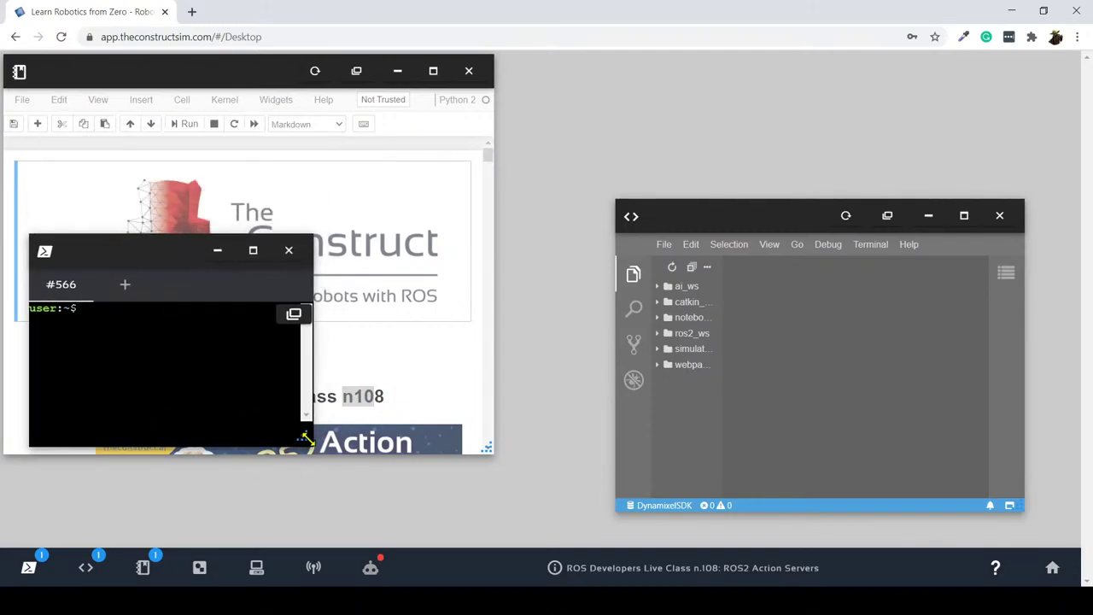
drag(305, 437, 376, 461)
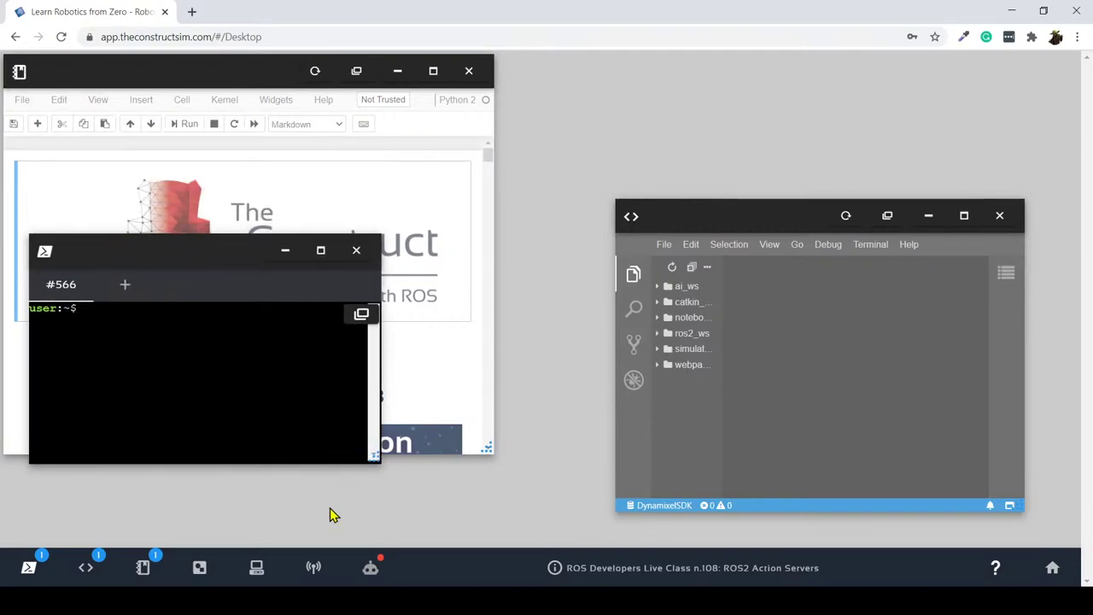
Open Gazebo and check the robot and world choices for launching a simulation, cancel the dialog, and close Gazebo.
click(200, 568)
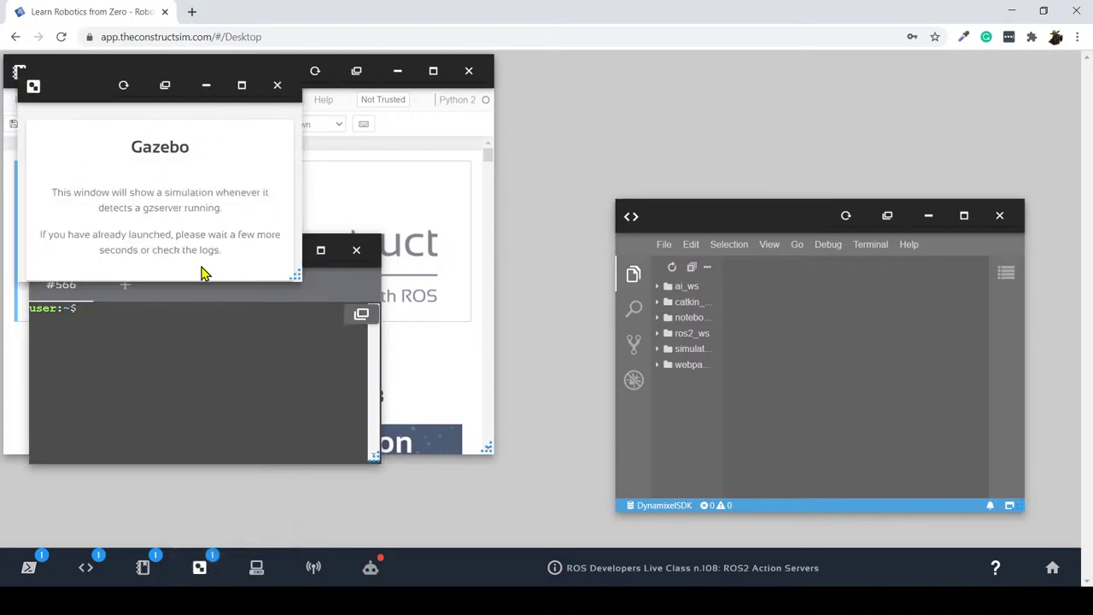
click(212, 535)
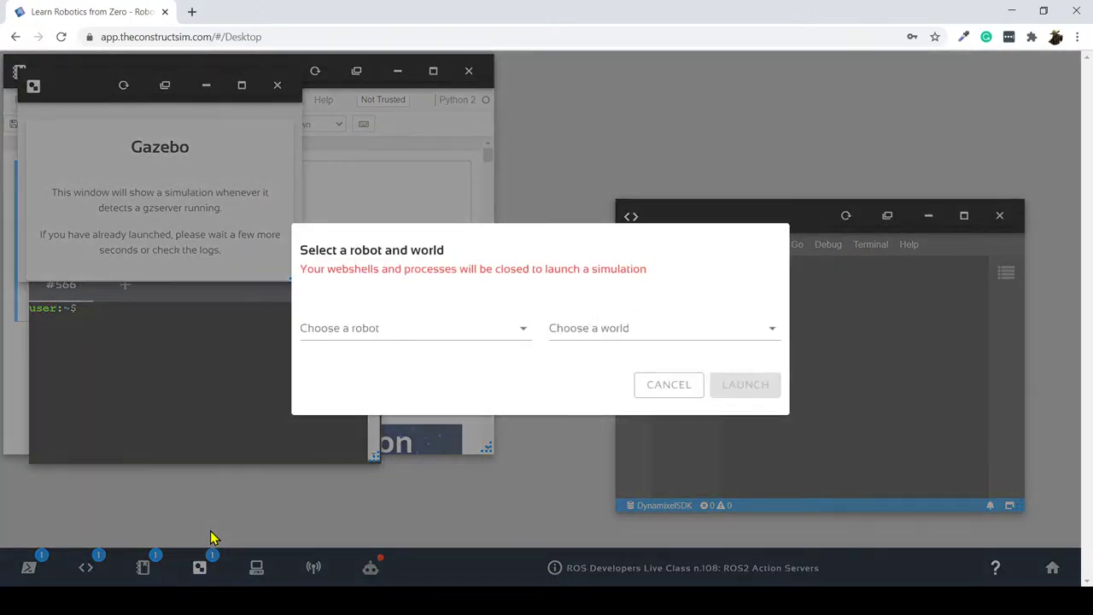
click(376, 335)
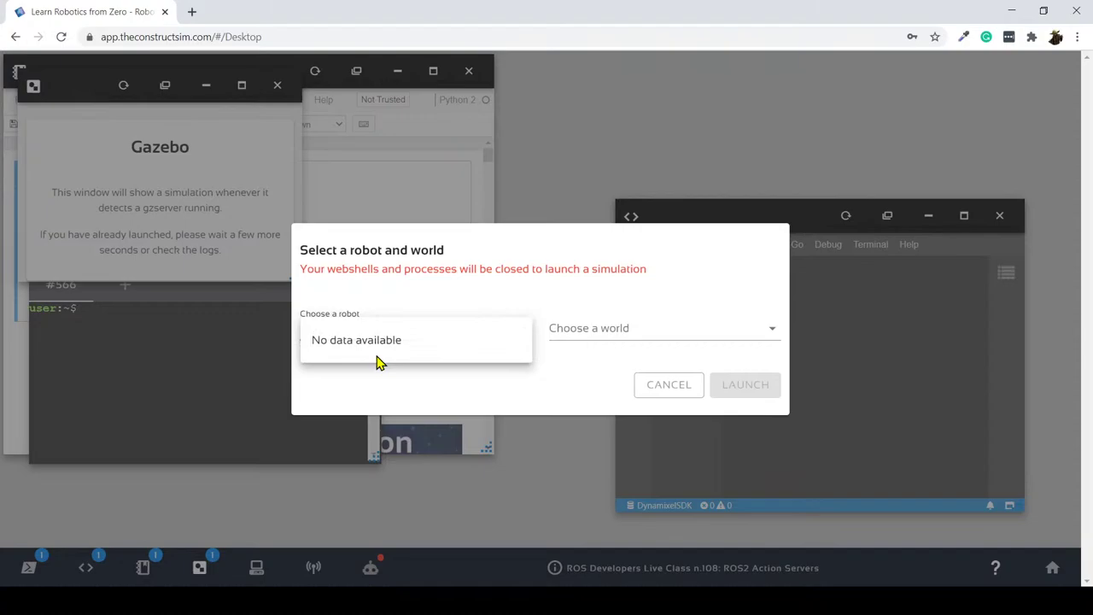
click(386, 302)
click(772, 330)
click(417, 272)
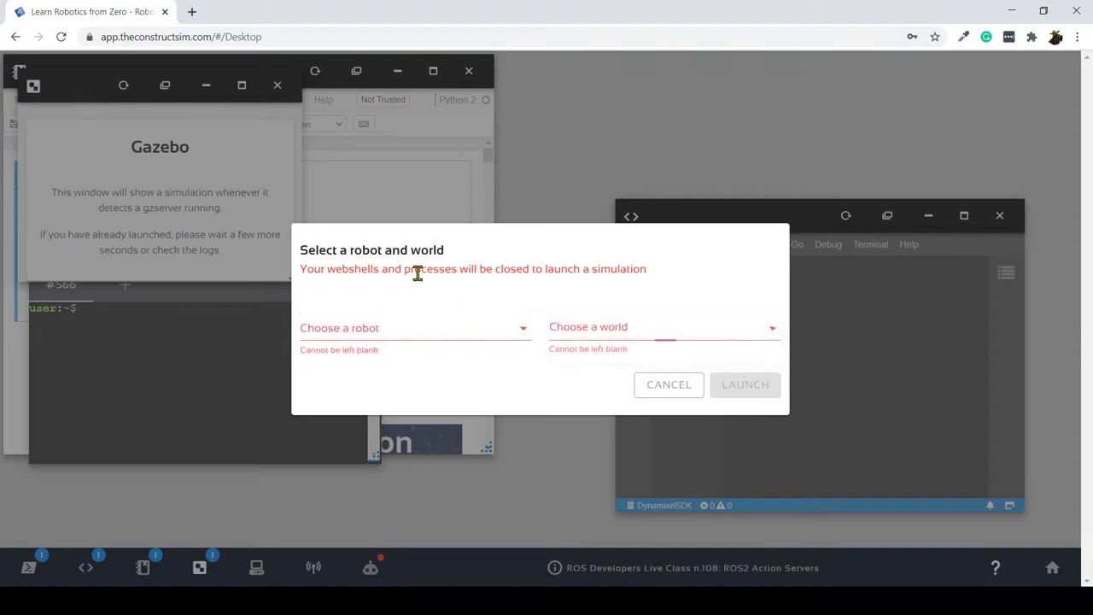
click(651, 387)
drag(80, 100, 138, 123)
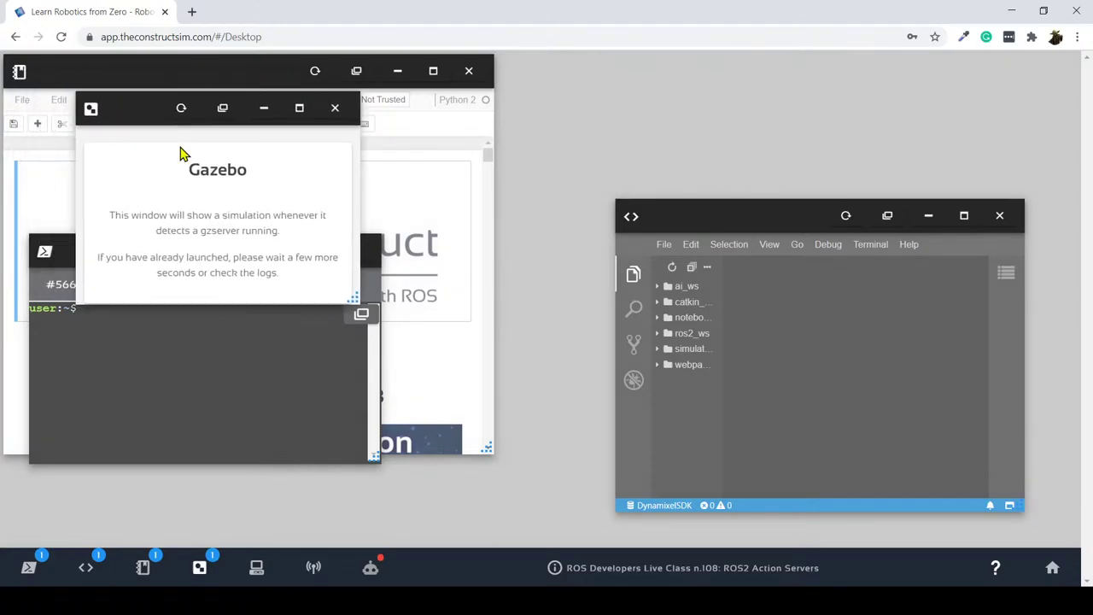
drag(181, 152, 229, 169)
click(336, 109)
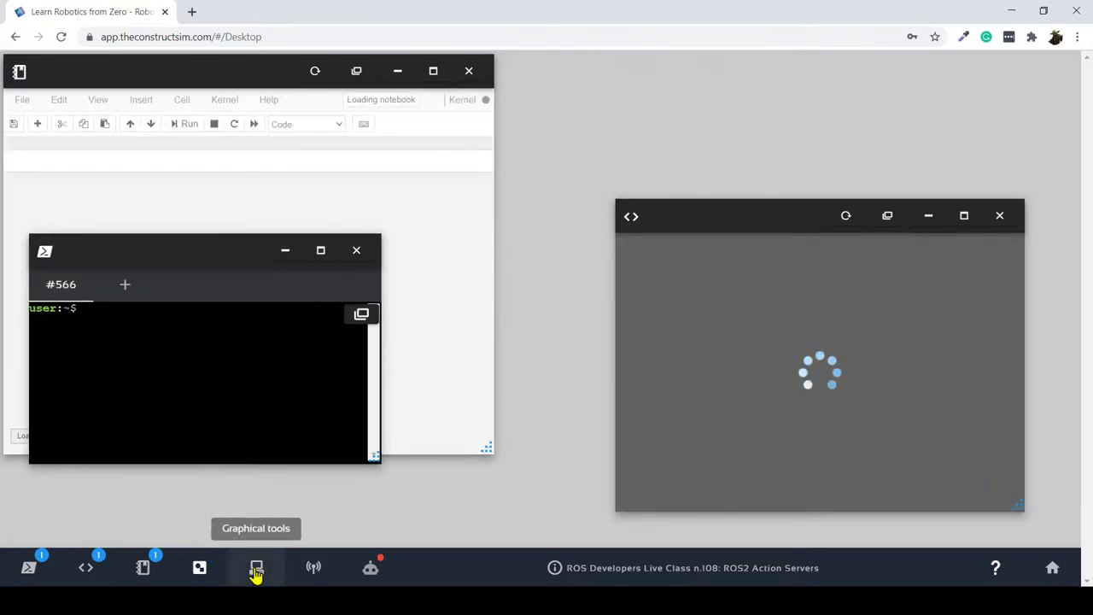
Open the graphical tools in a window, move it over the notebook, and close it.
click(256, 568)
drag(73, 92, 213, 191)
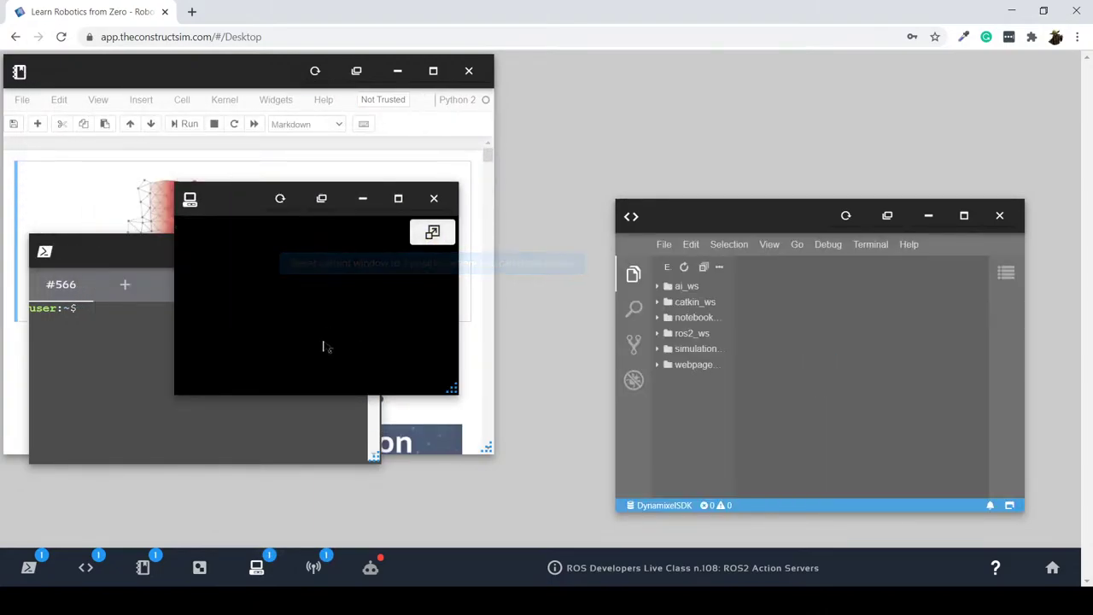
click(430, 229)
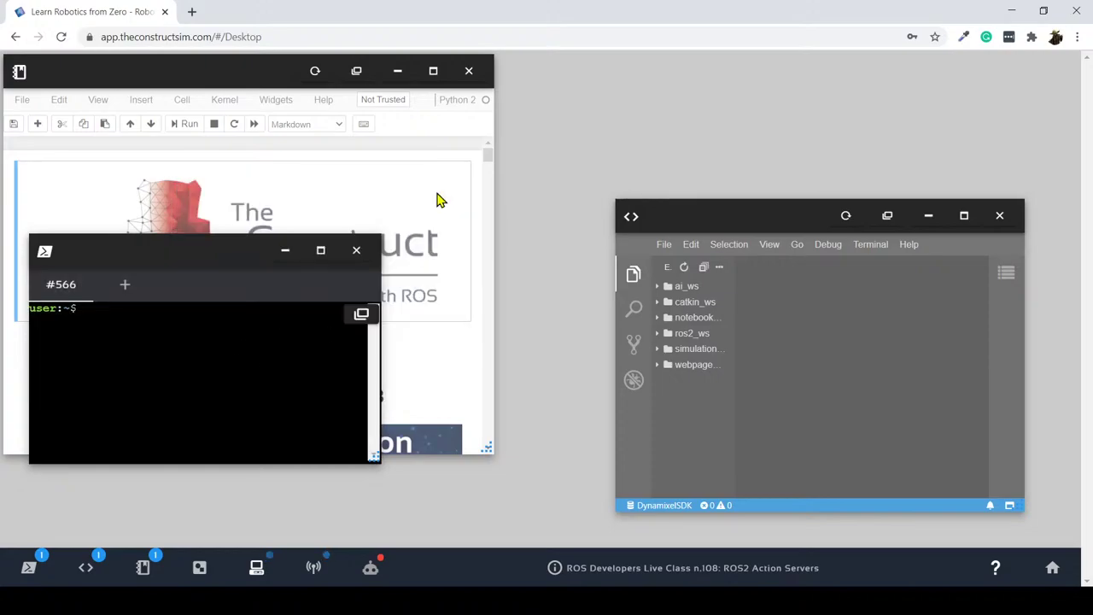